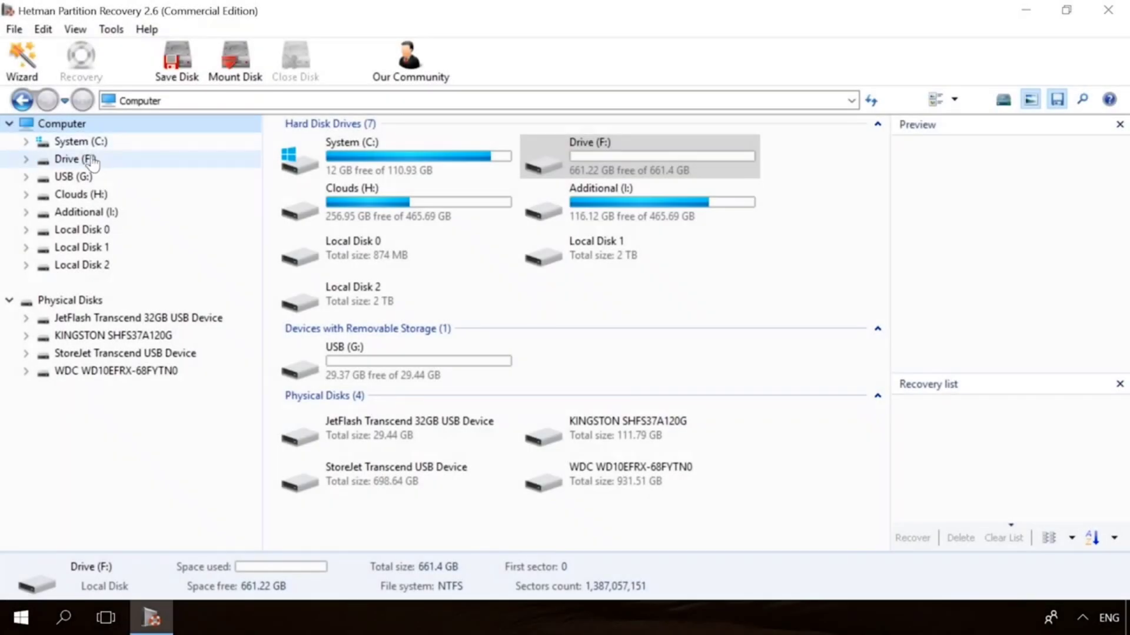
Step: Finish the Drive F analysis, preview the deleted 19779_en_1.jpg and 856071704.mp4, and start recovering the video
left_click(706, 478)
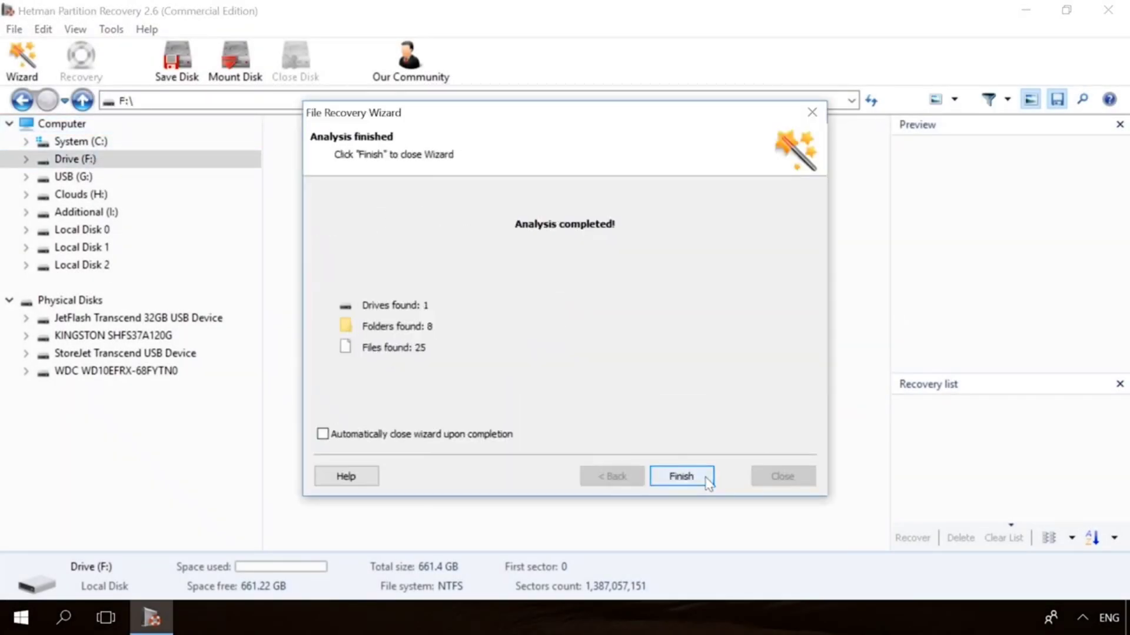
left_click(705, 476)
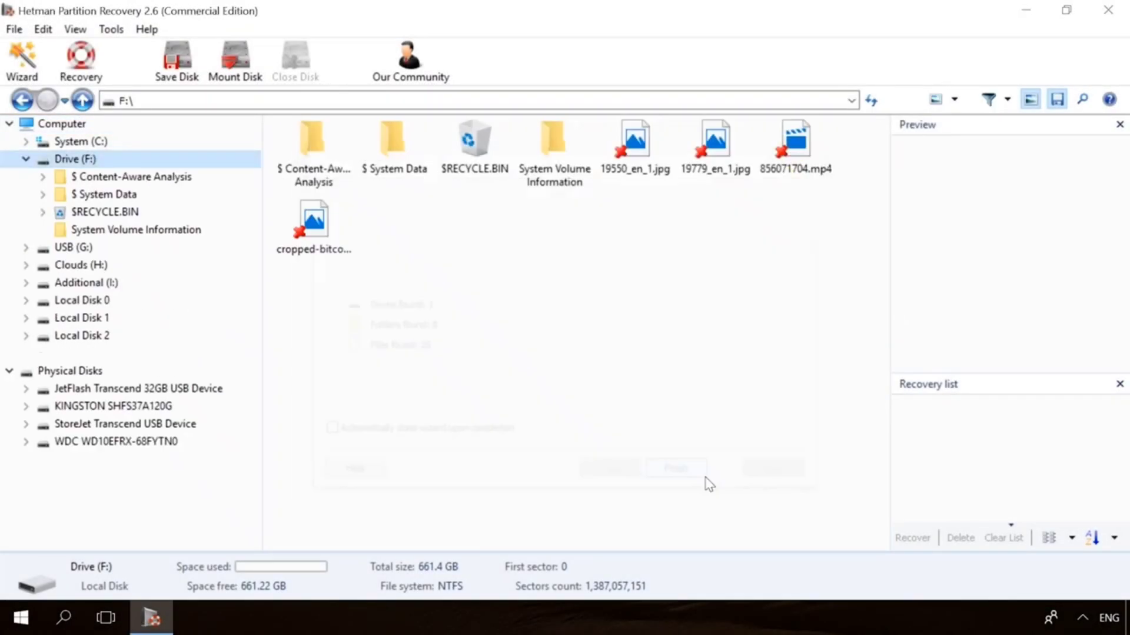
left_click(719, 141)
left_click(809, 144)
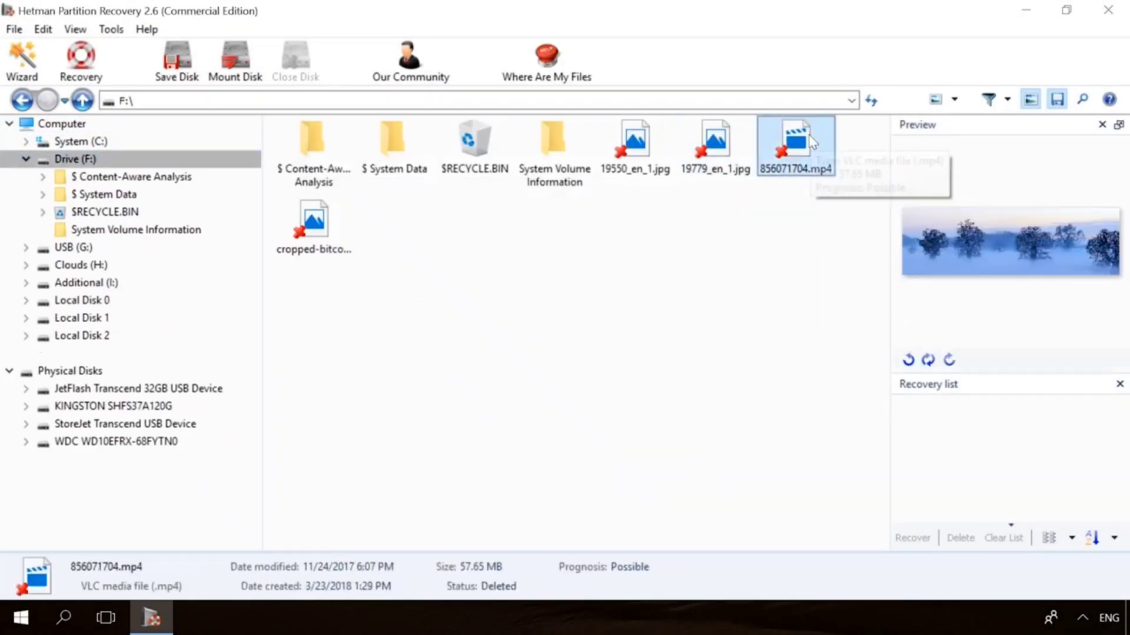
left_click(99, 66)
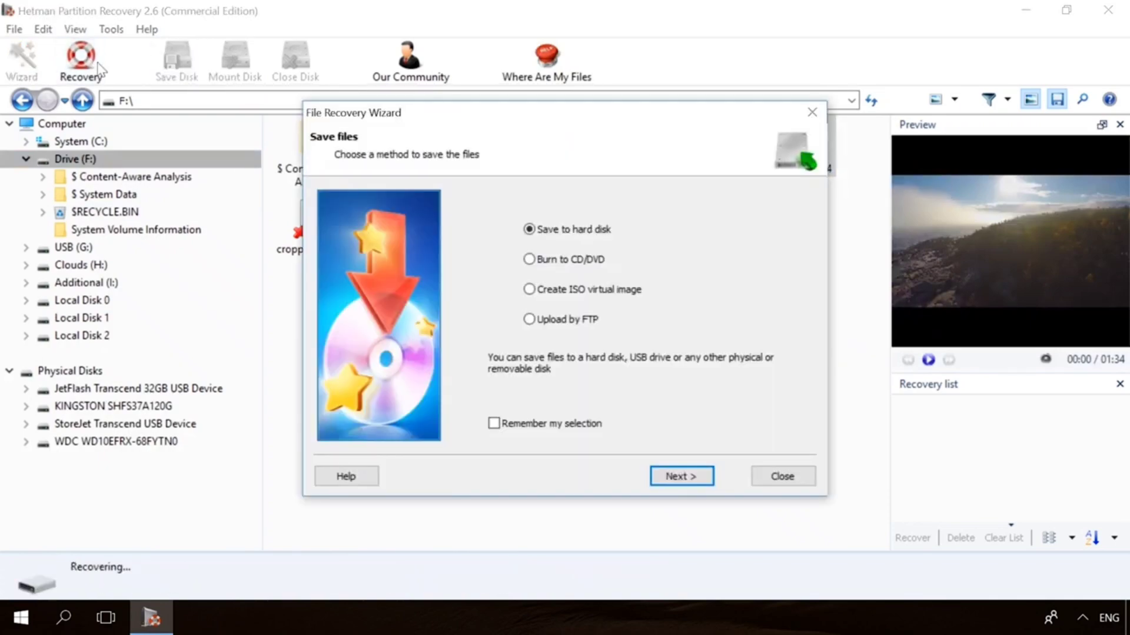
Step: Save the recovered video to the hard disk, then open the Windows Detected a Hard Disk Problem blog article
left_click(671, 478)
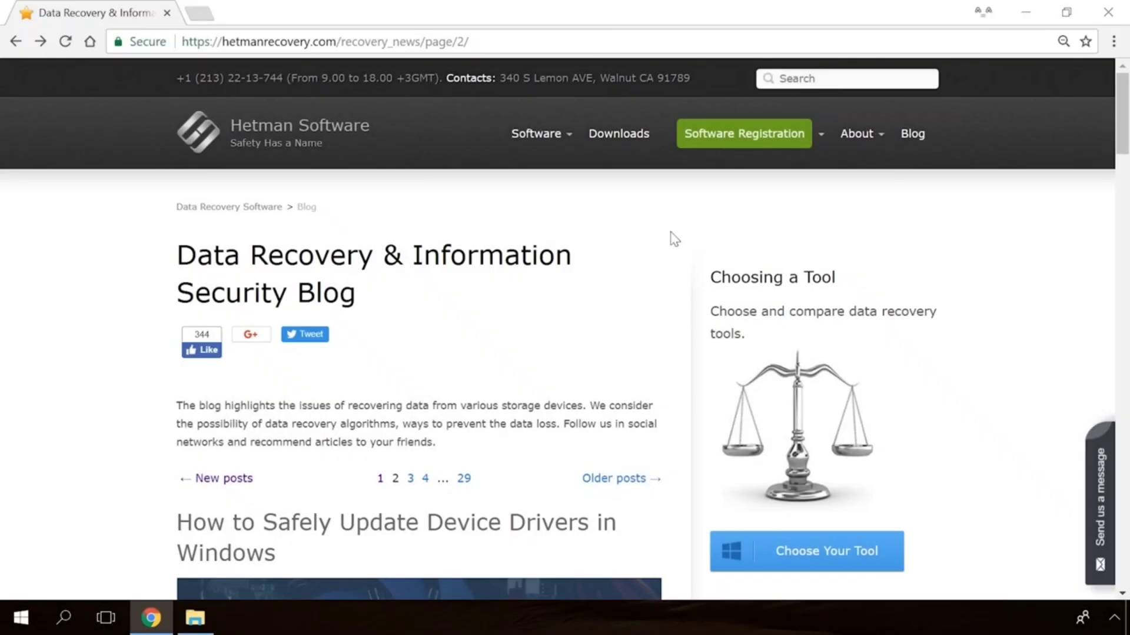
scroll(673, 238, "down", 20)
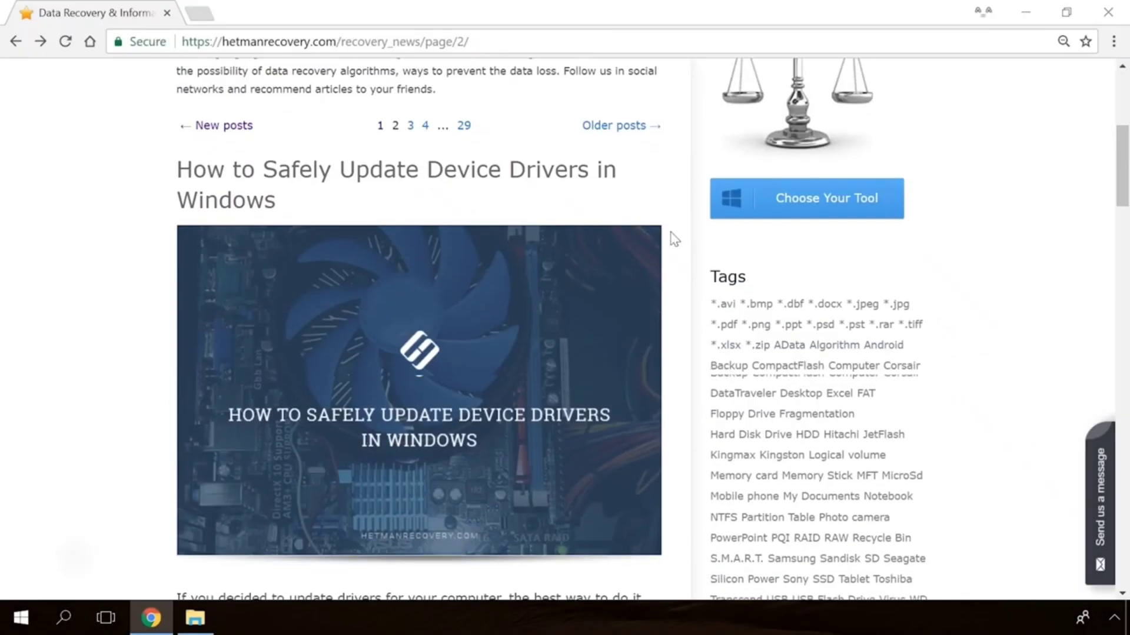
scroll(673, 238, "down", 10)
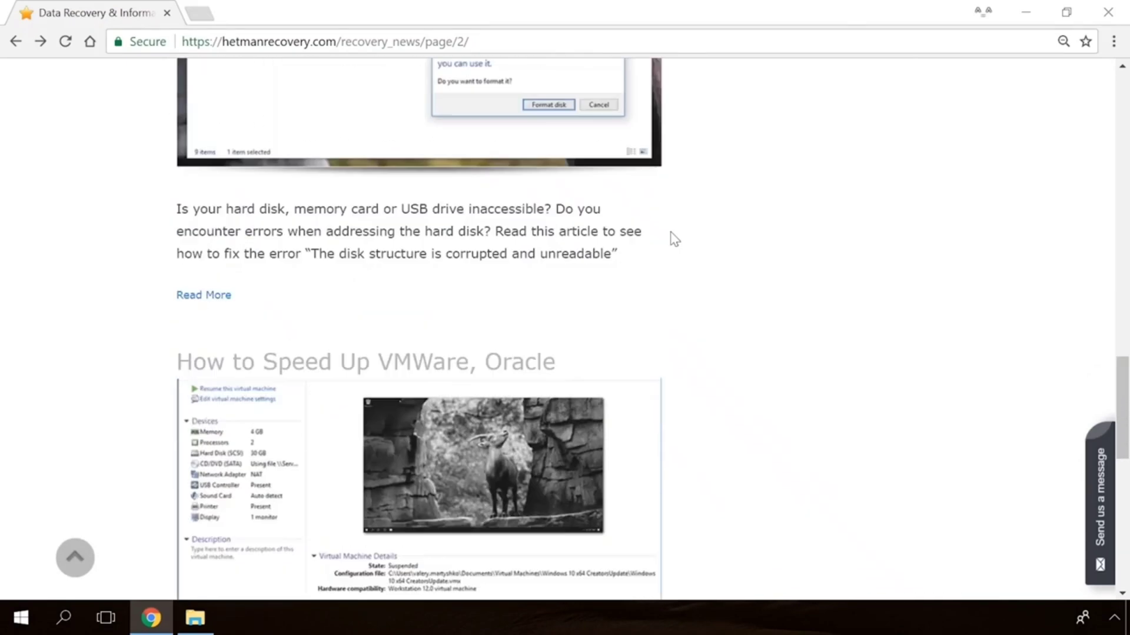
scroll(673, 238, "up", 15)
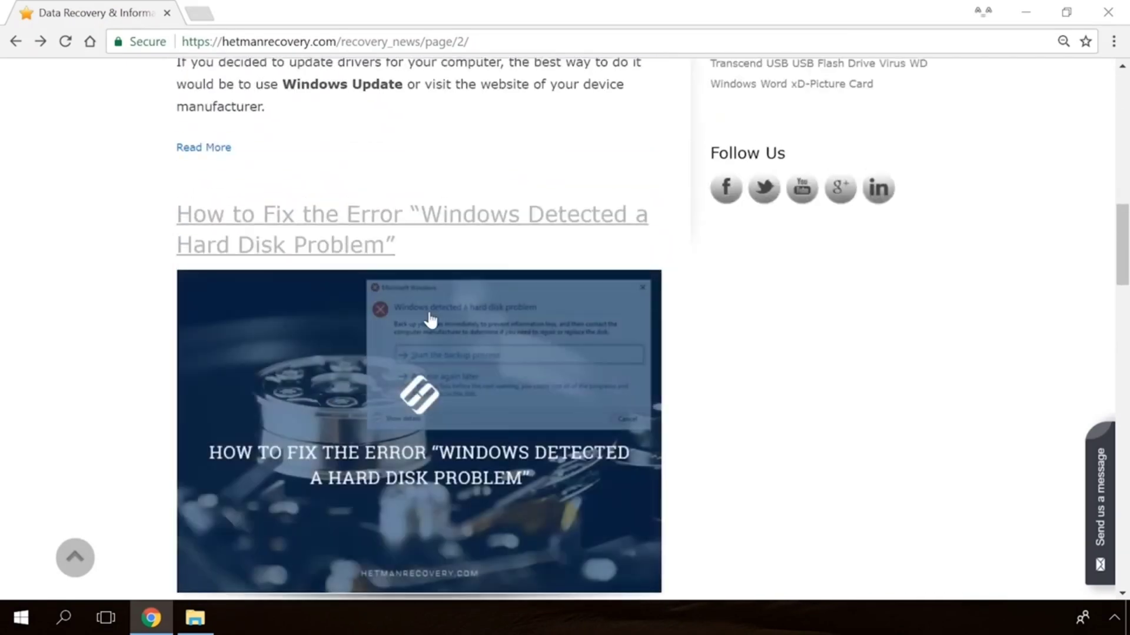
left_click(429, 318)
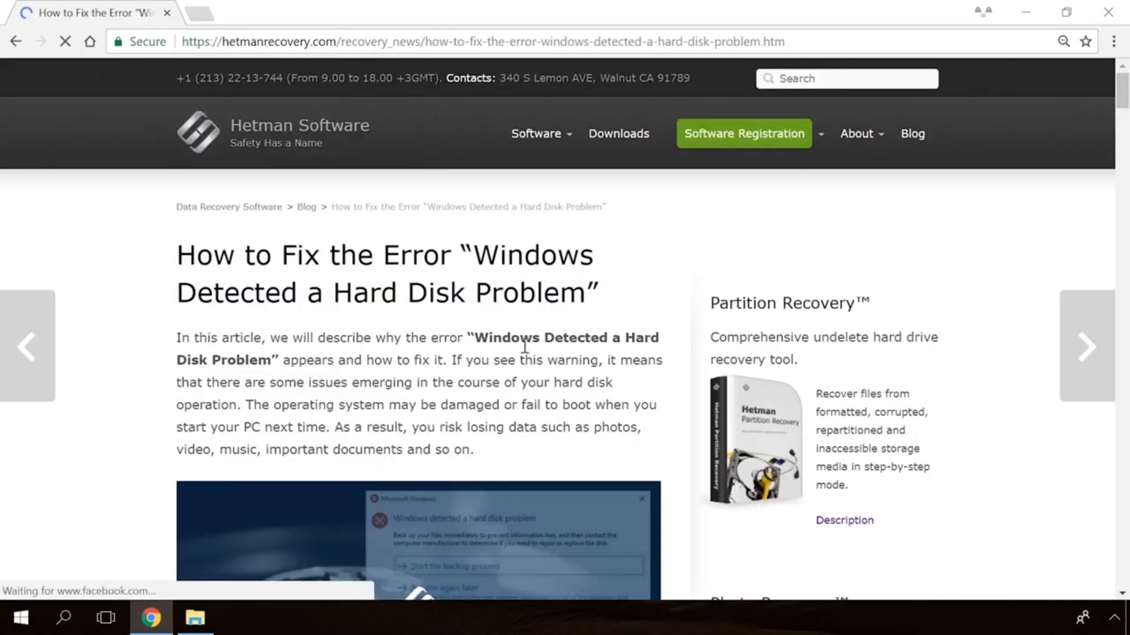
Step: Scroll down the article and bring up the Send us a message contact form
scroll(673, 385, "down", 20)
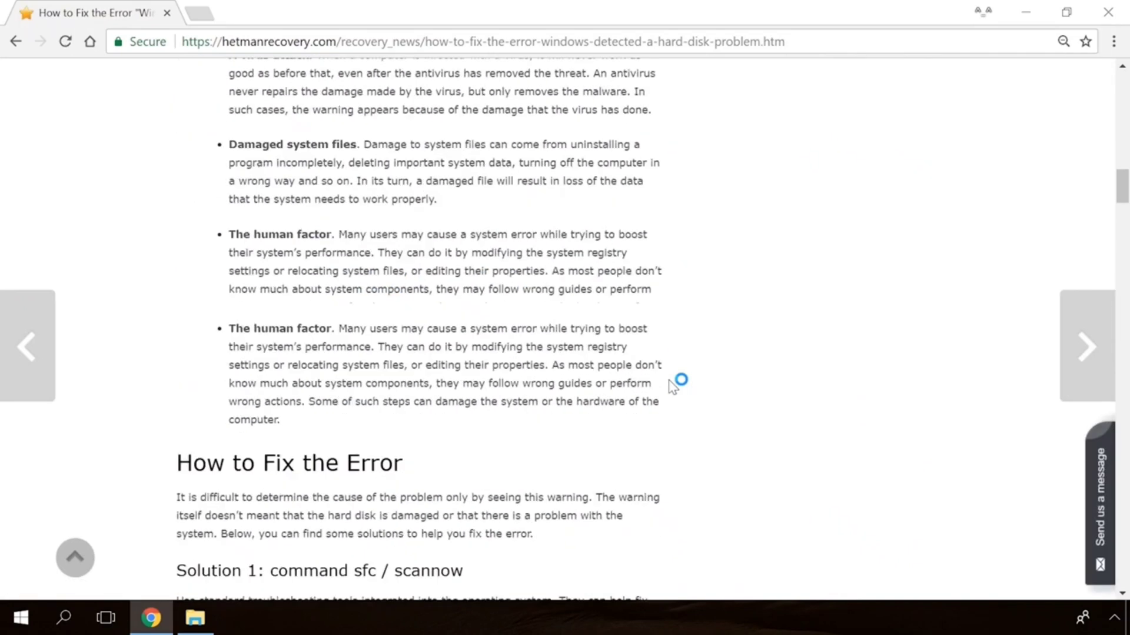
scroll(674, 385, "down", 8)
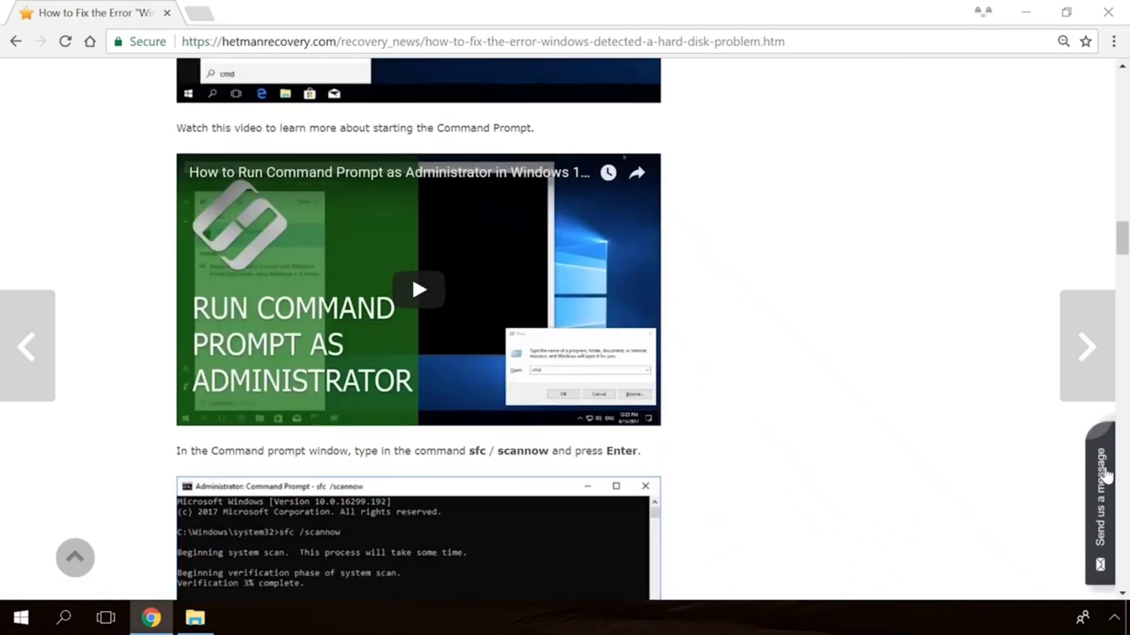
left_click(1107, 474)
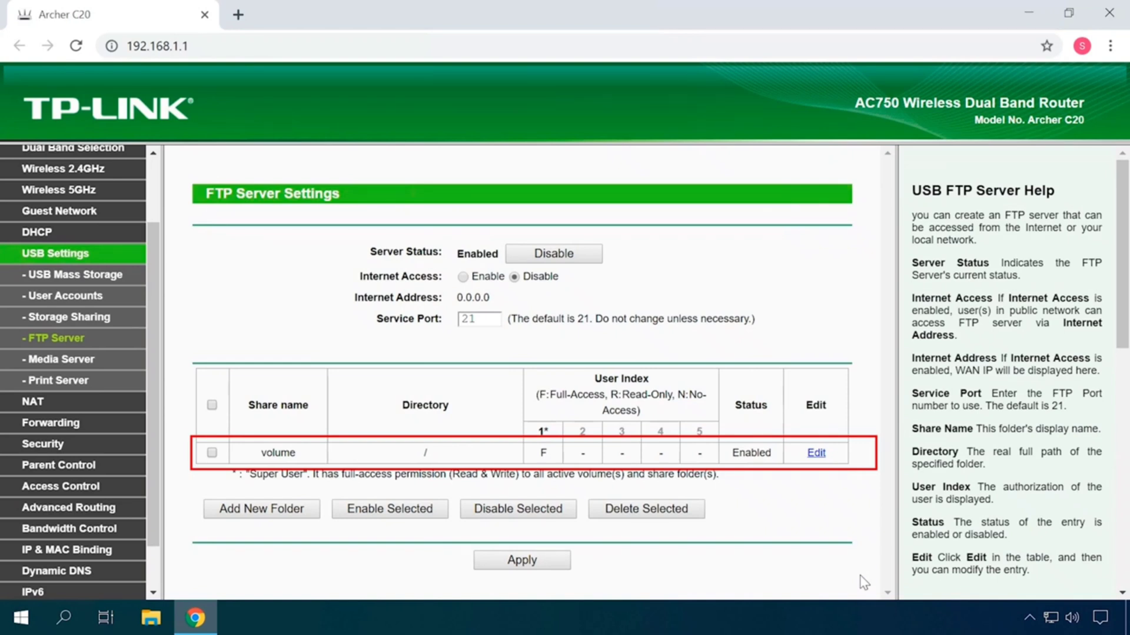
Step: Highlight the example address ftp://192.168.0.1 in the FTP Server help text
scroll(1000, 412, "down", 9)
left_click_drag(912, 432, 1026, 422)
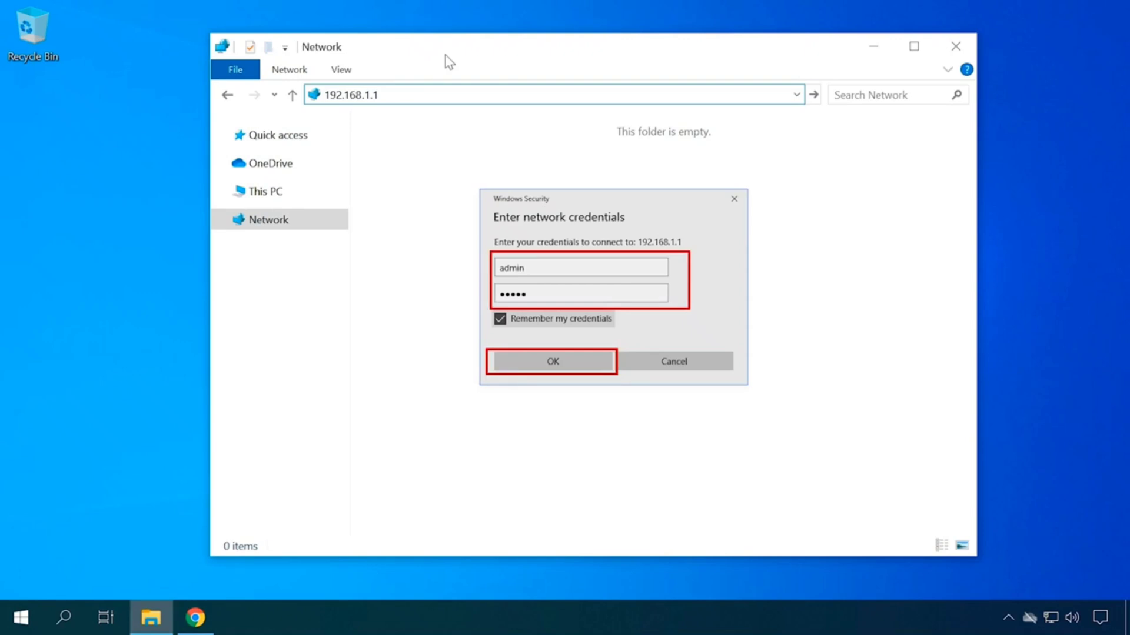
Step: Sign in to 192.168.1.1 with the router credentials and open the volume(sda1) share
key("Return")
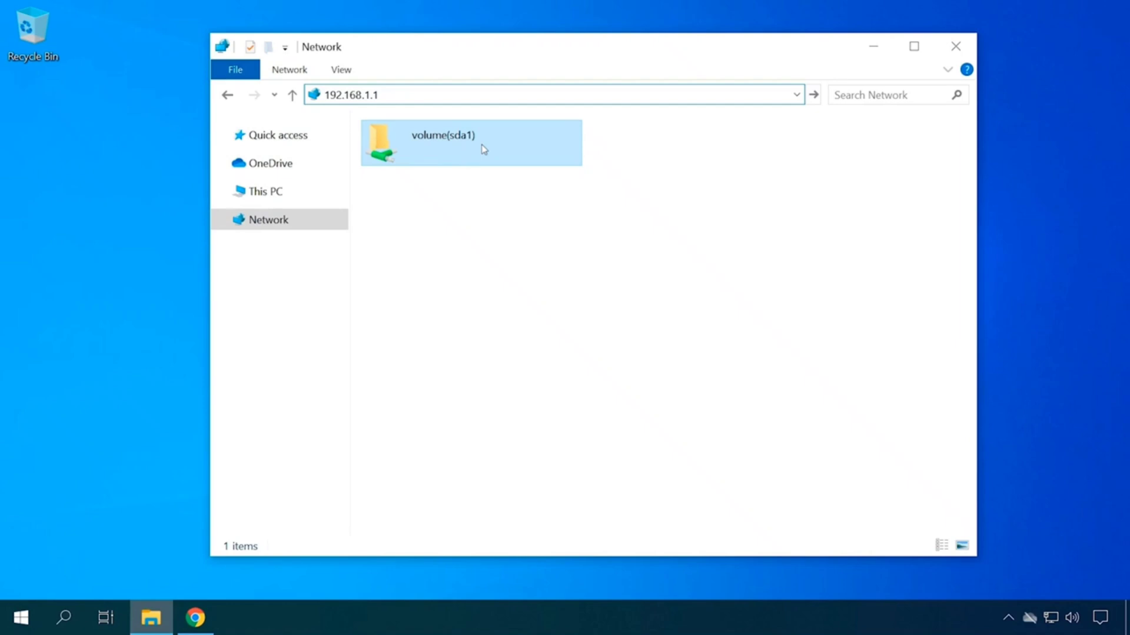
double_click(482, 144)
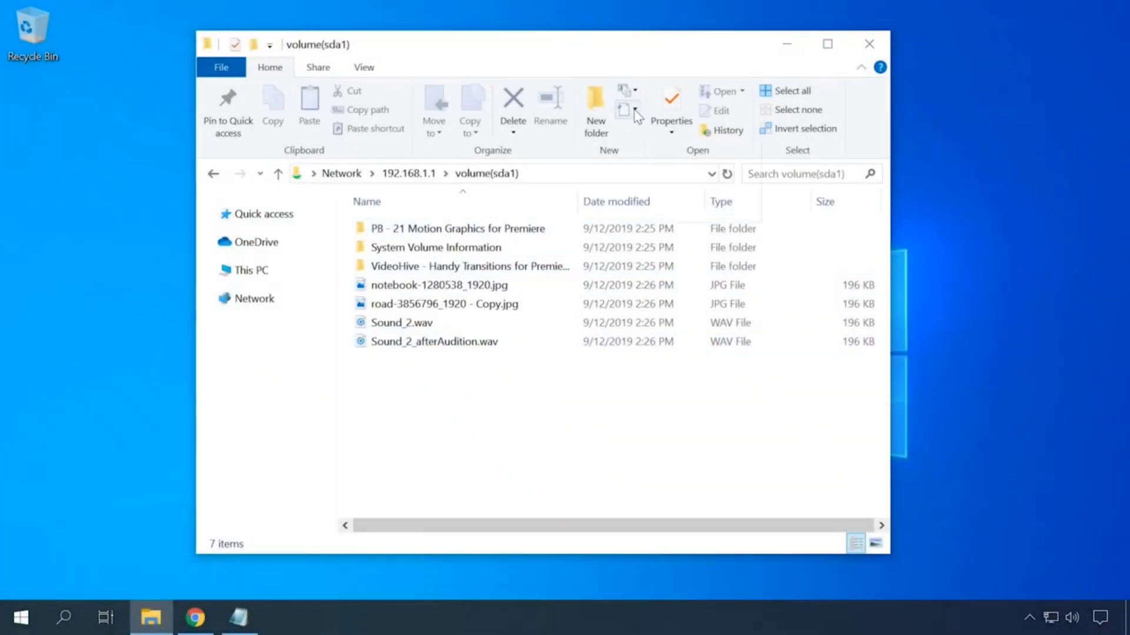
Step: Map \\192.168.1.1\volume(sda1) as network drive Z: through Easy access > Map as drive
left_click(635, 112)
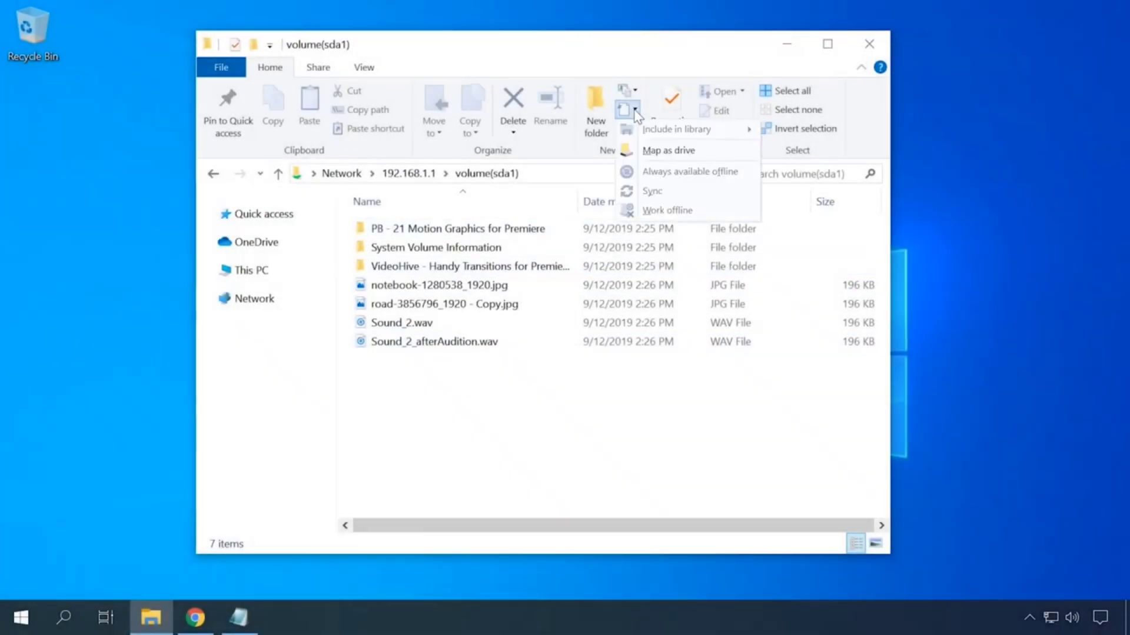
left_click(651, 152)
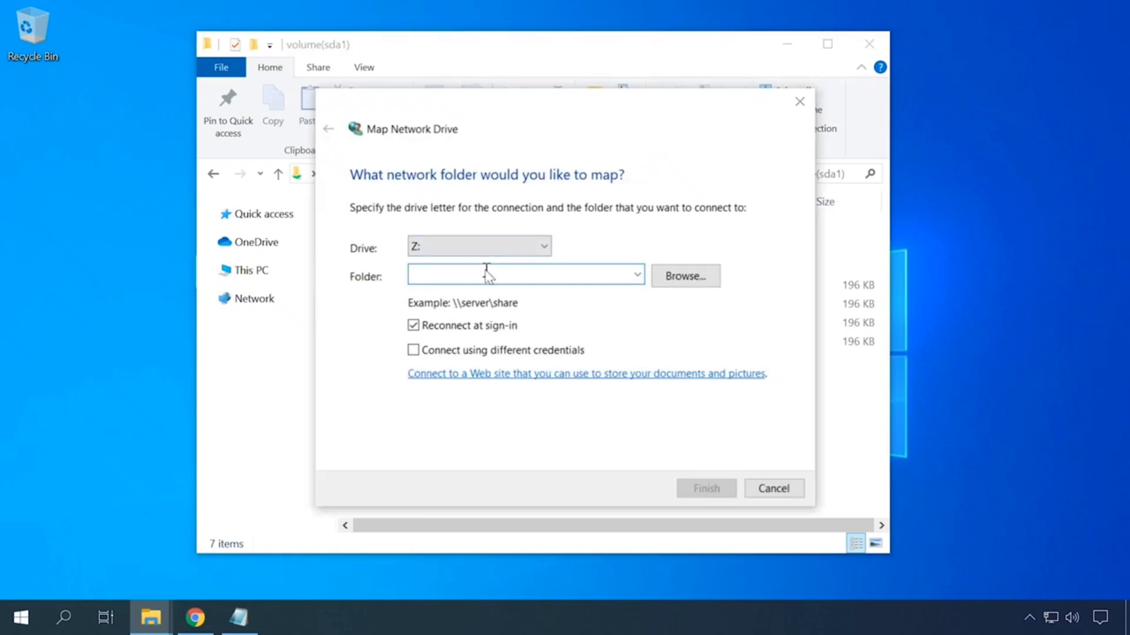
type("\\\\192.168.1.1\\volume(sda1)")
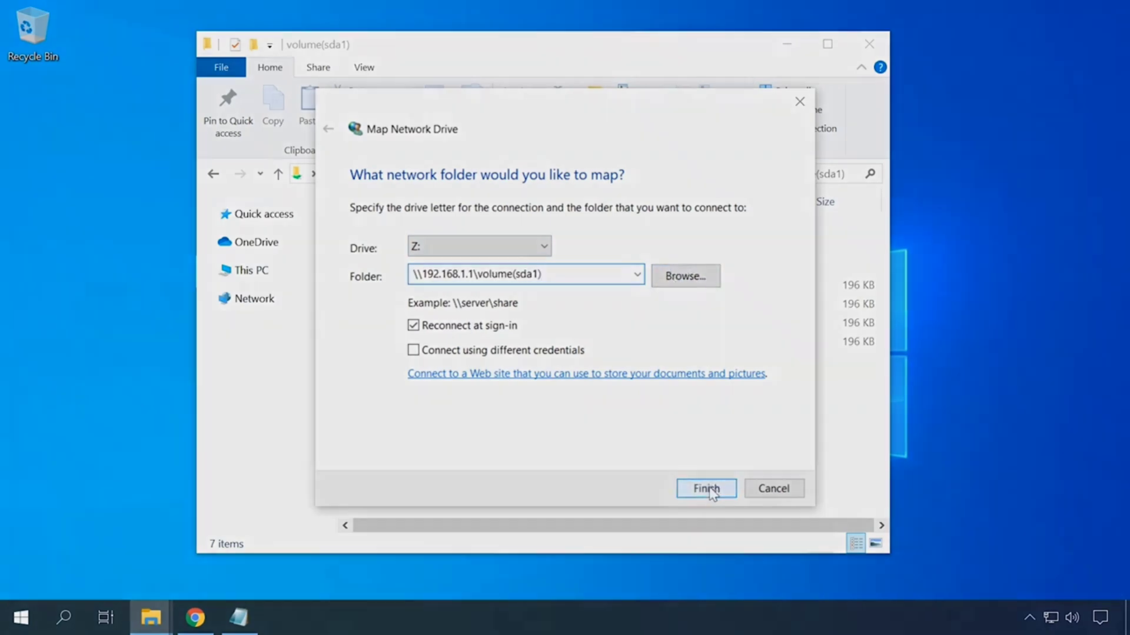
left_click(707, 489)
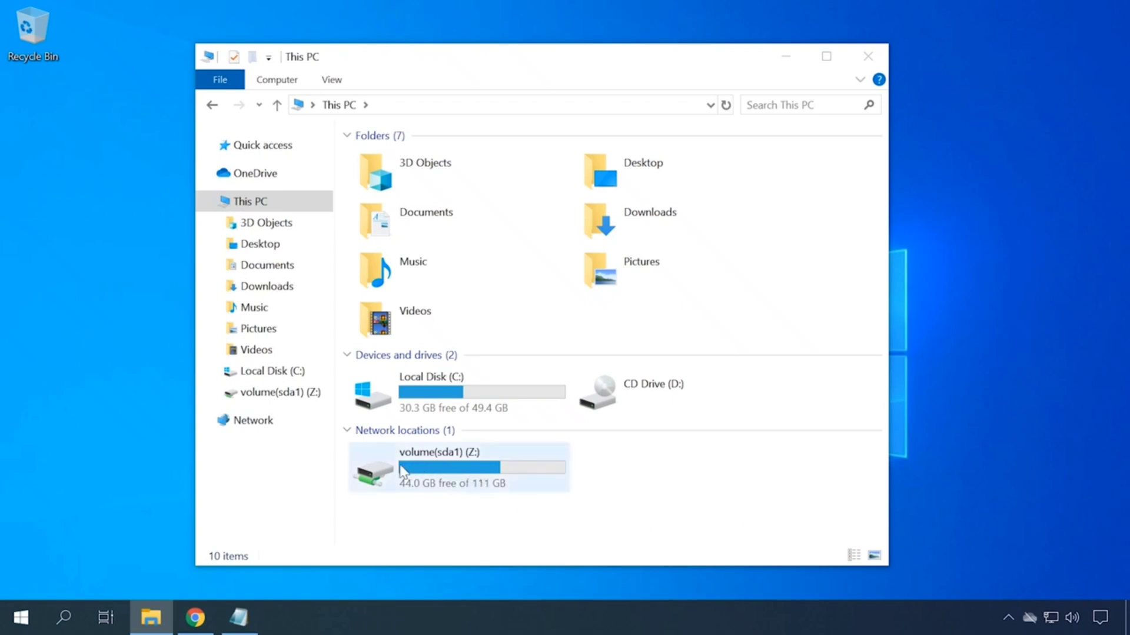
mouse_move(417, 488)
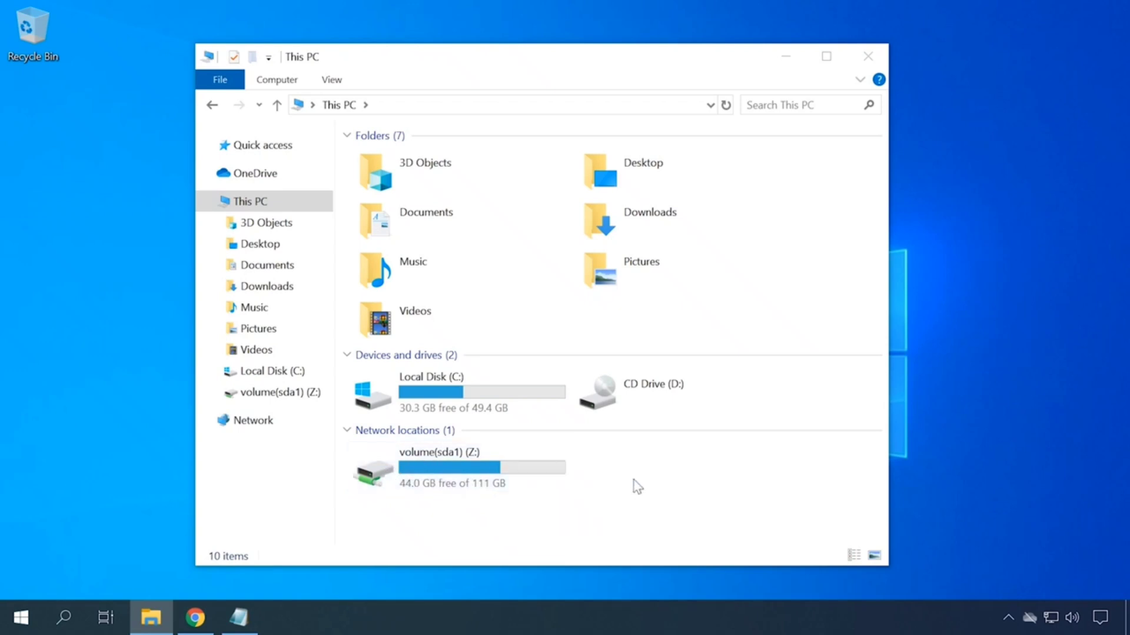
left_click(513, 469)
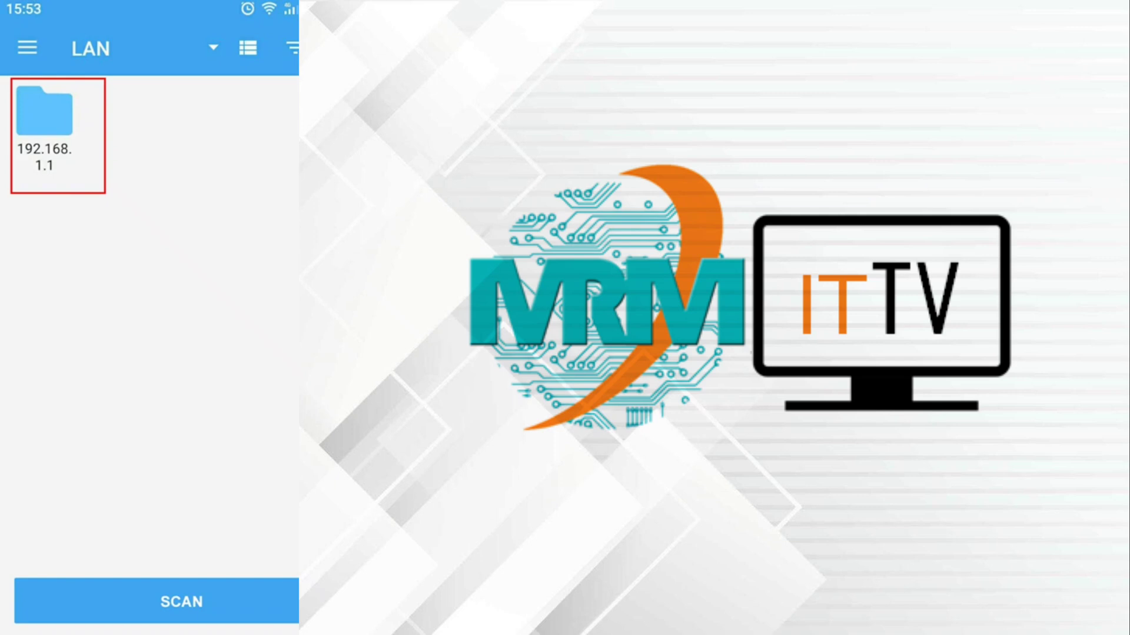
left_click(44, 118)
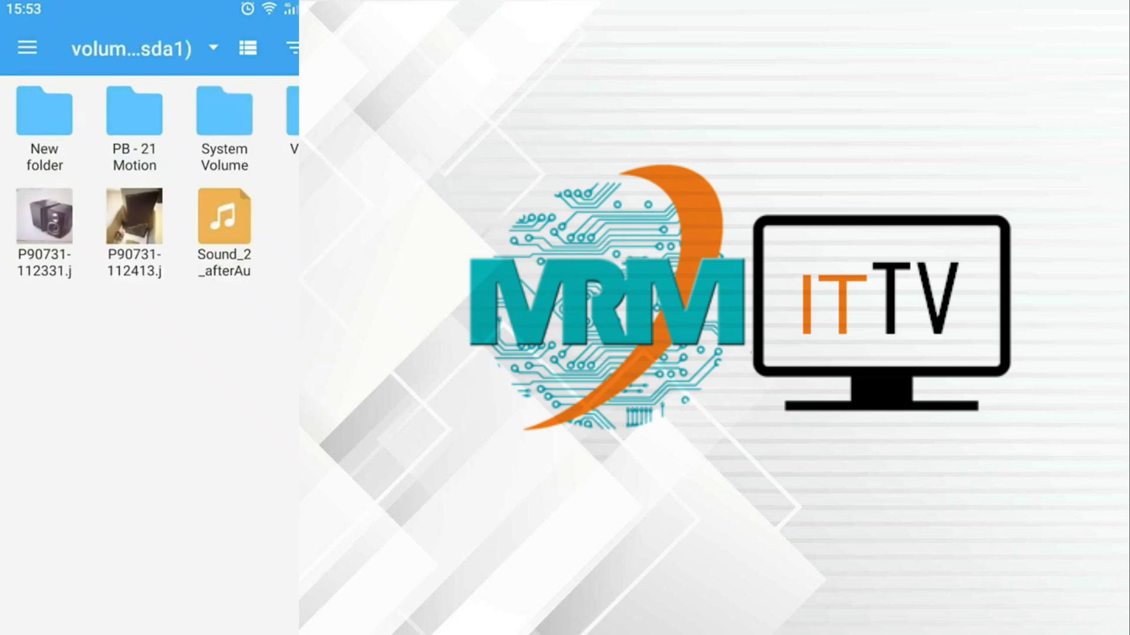
key("Escape")
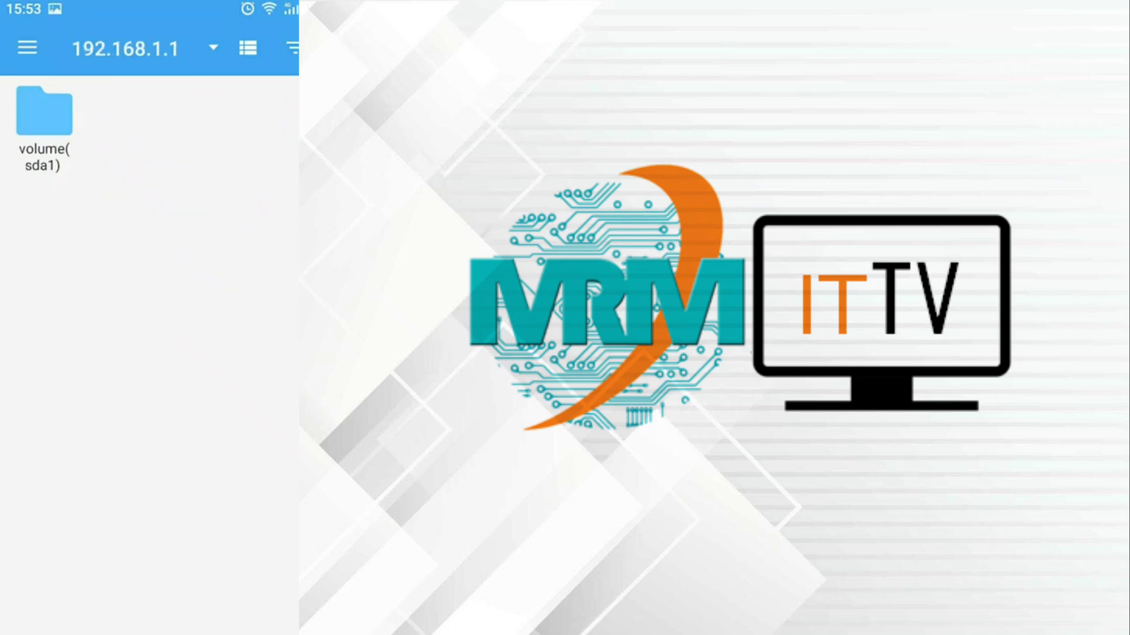
key("Escape")
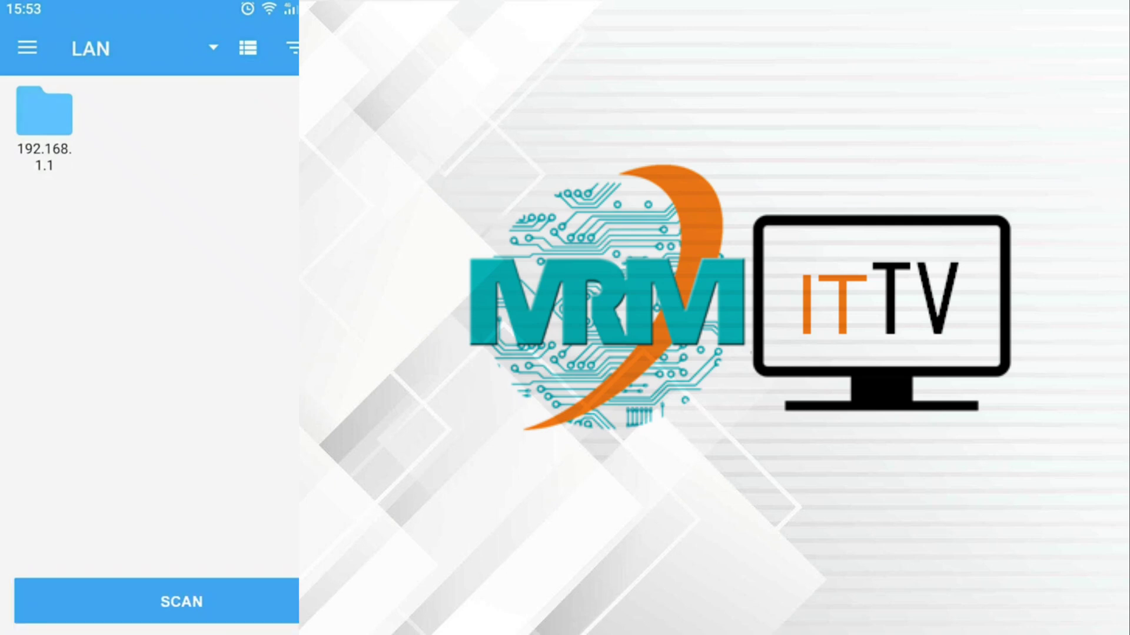
key("Return")
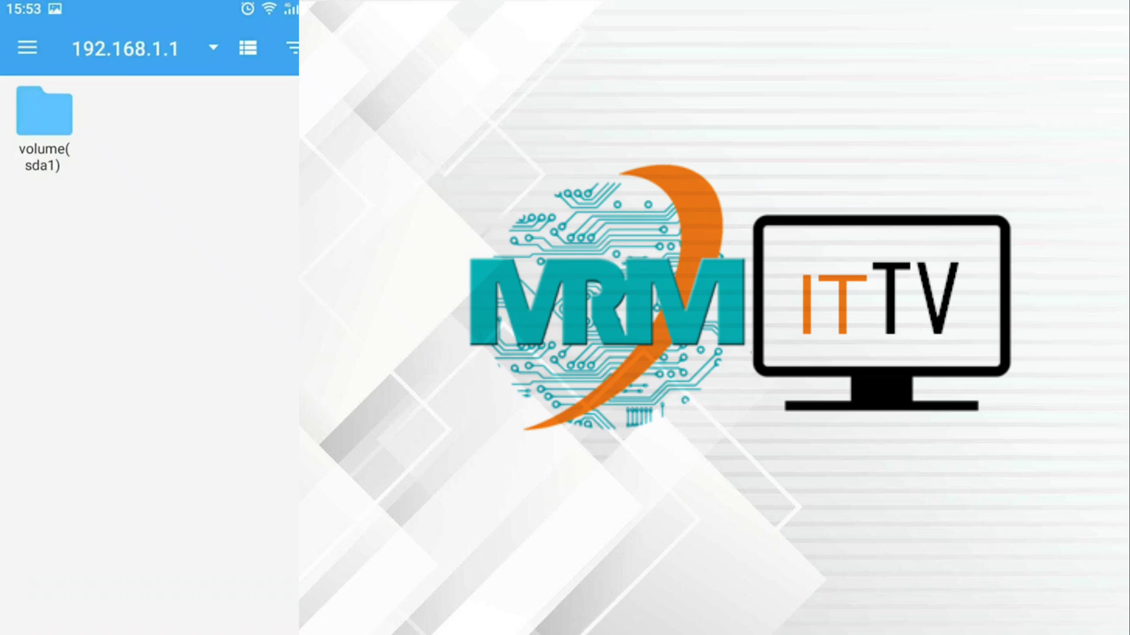
left_click(44, 112)
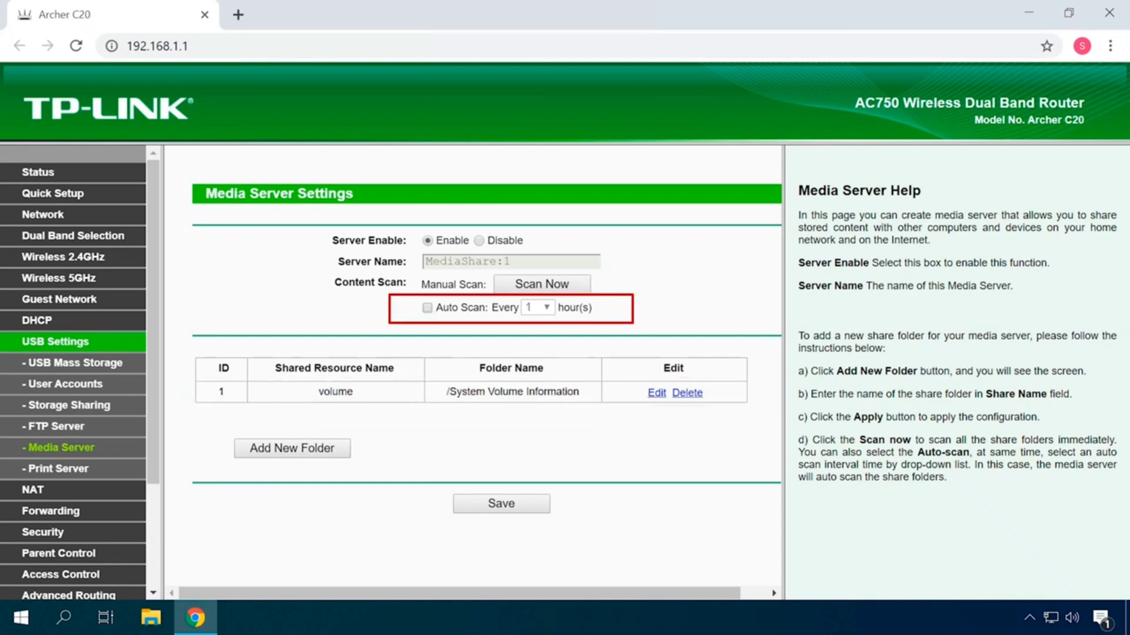
Step: Enable Media Server Auto Scan so media content is scanned every 1 hour
left_click(428, 308)
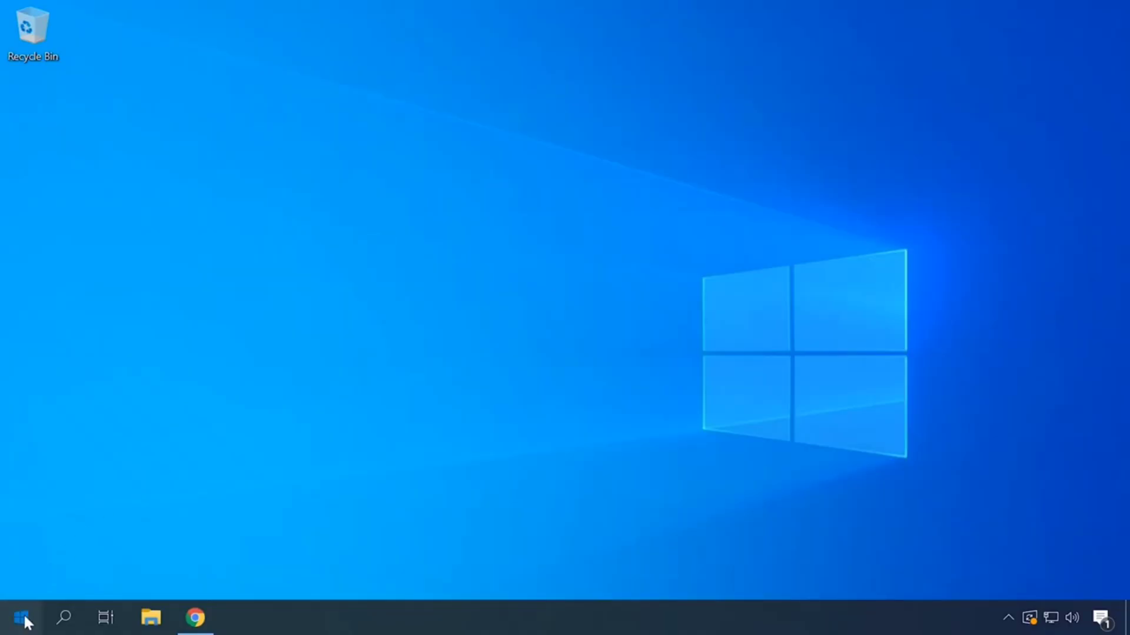
Step: Reach Devices and Printers via Settings > Devices and start the Add a printer wizard
left_click(24, 617)
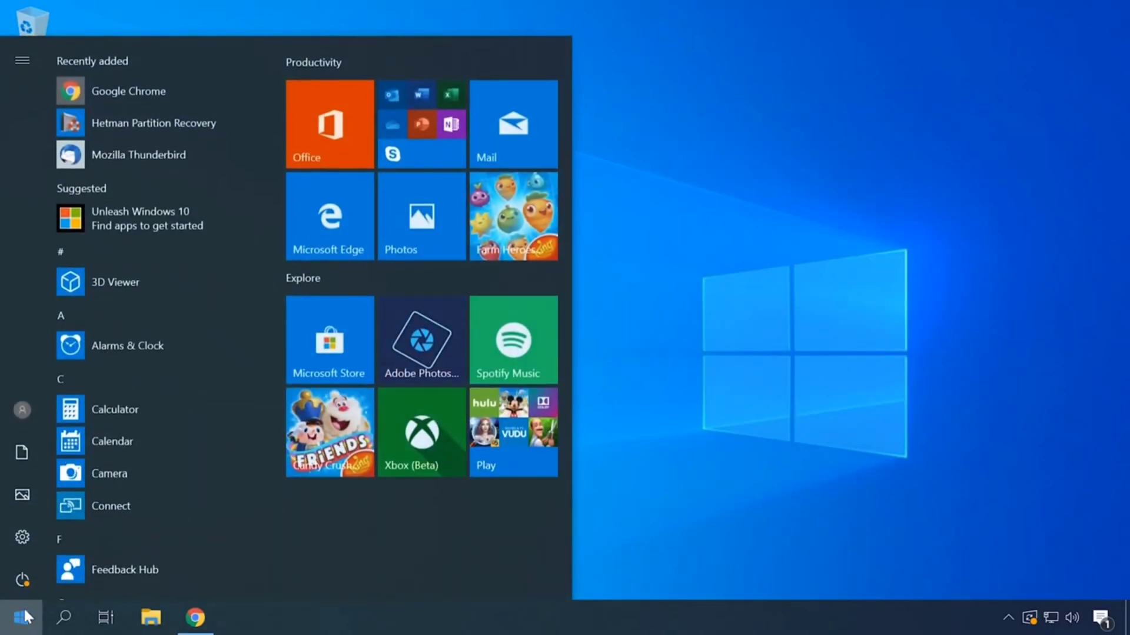
left_click(21, 537)
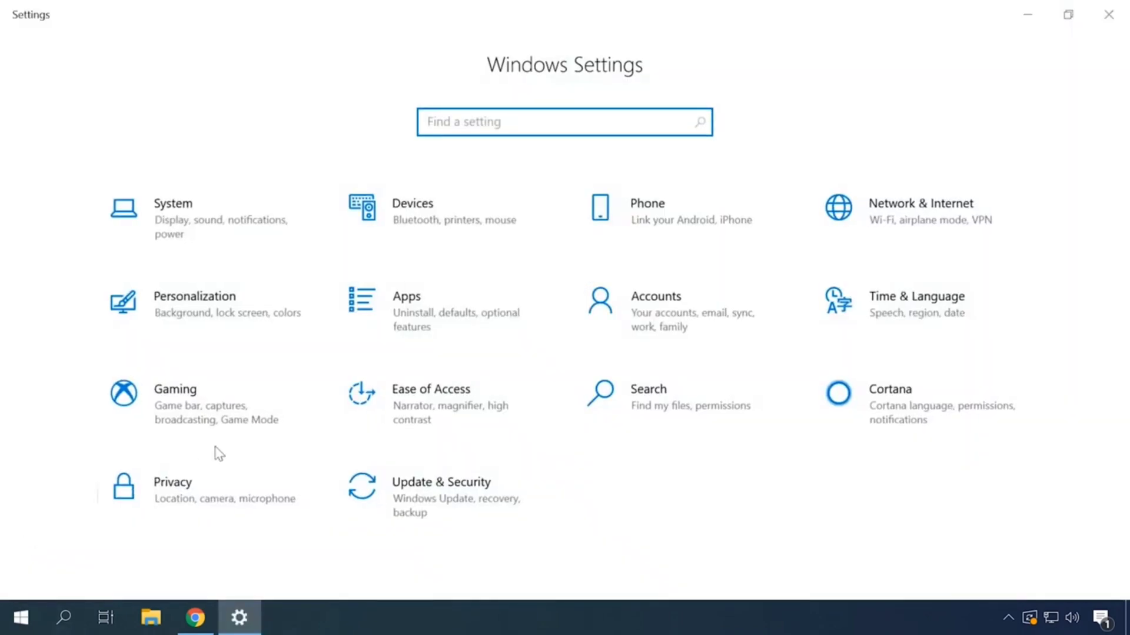
left_click(421, 221)
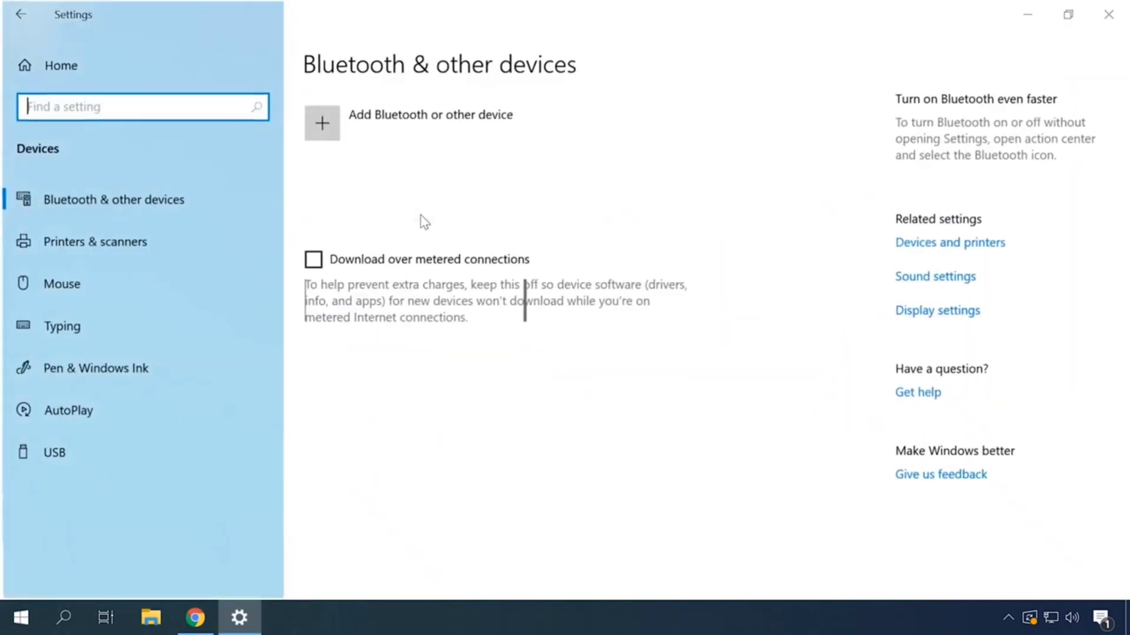
left_click(937, 243)
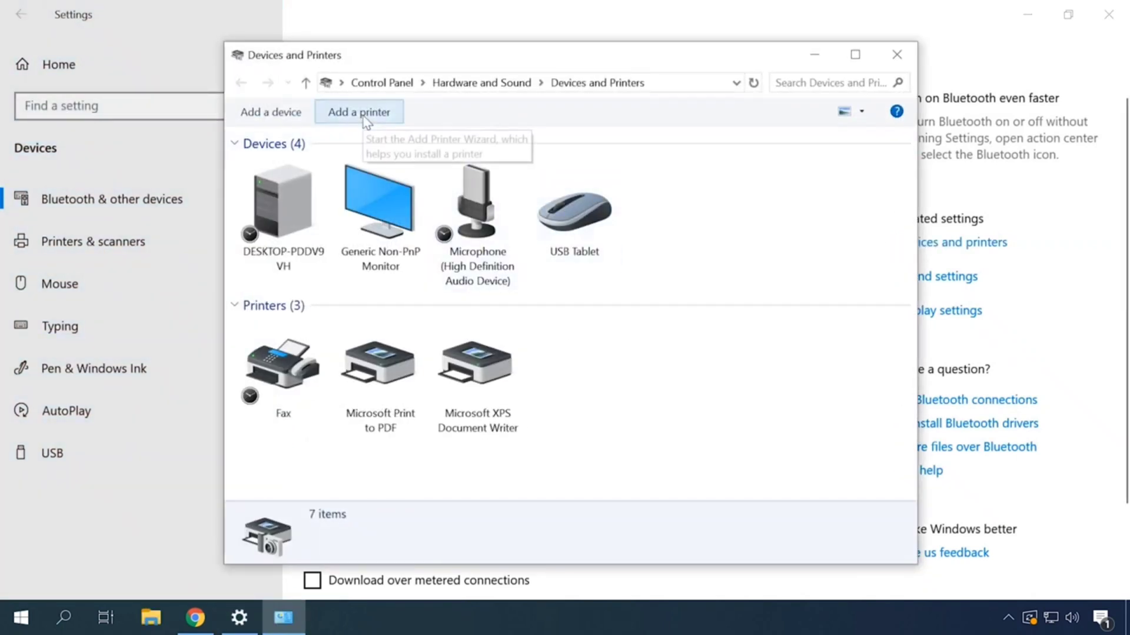
left_click(368, 122)
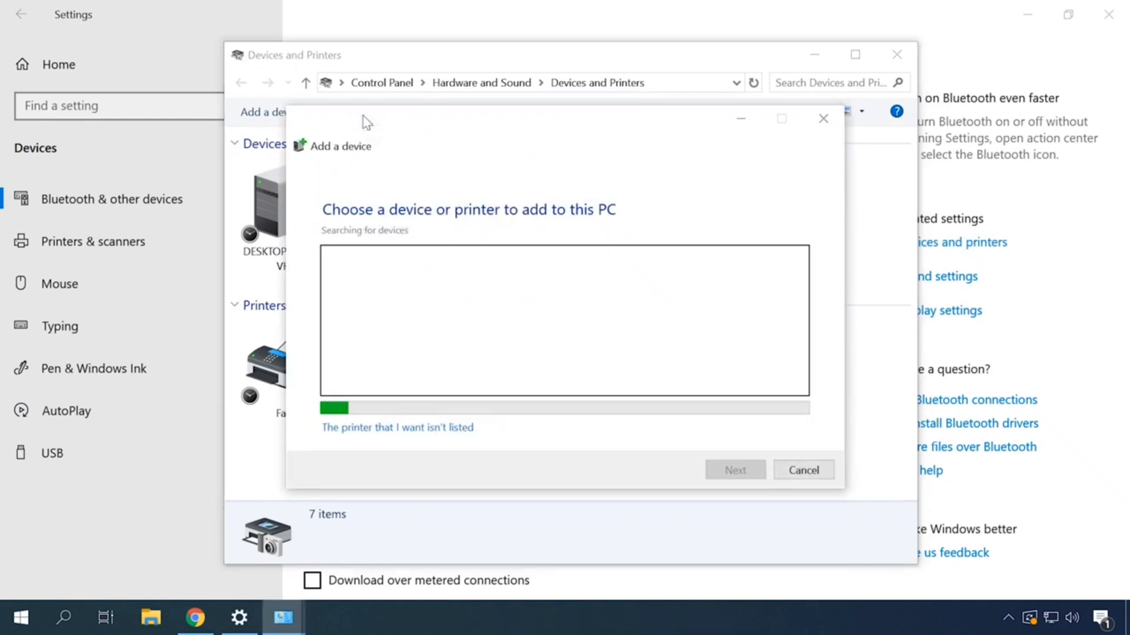
Step: Choose to add an unlisted printer by its TCP/IP address
left_click(399, 428)
left_click(384, 372)
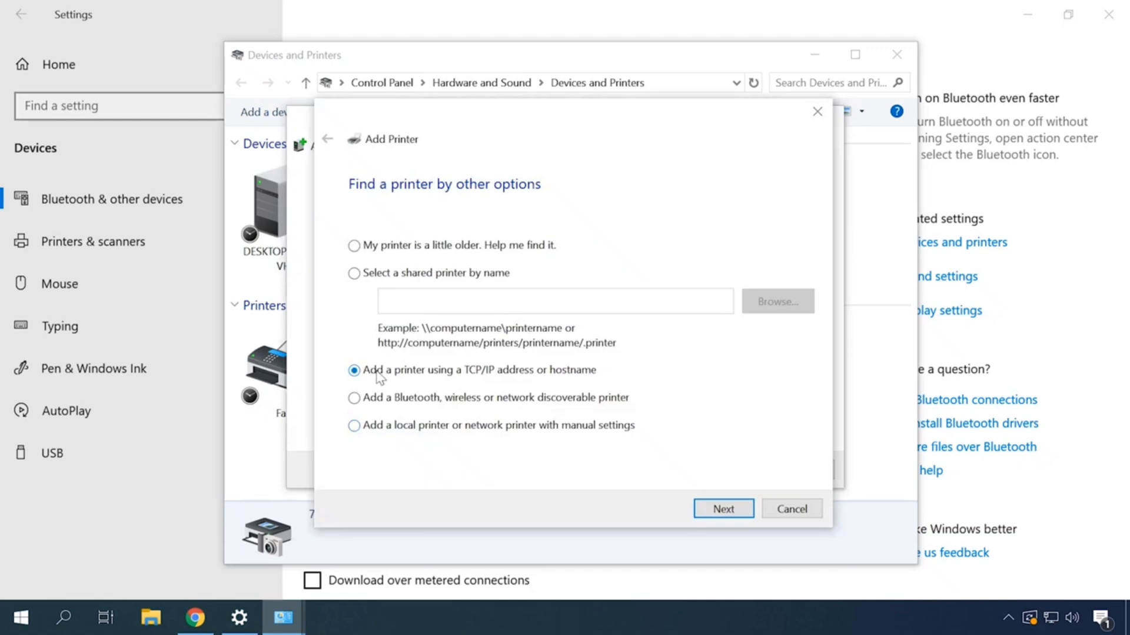
left_click(712, 509)
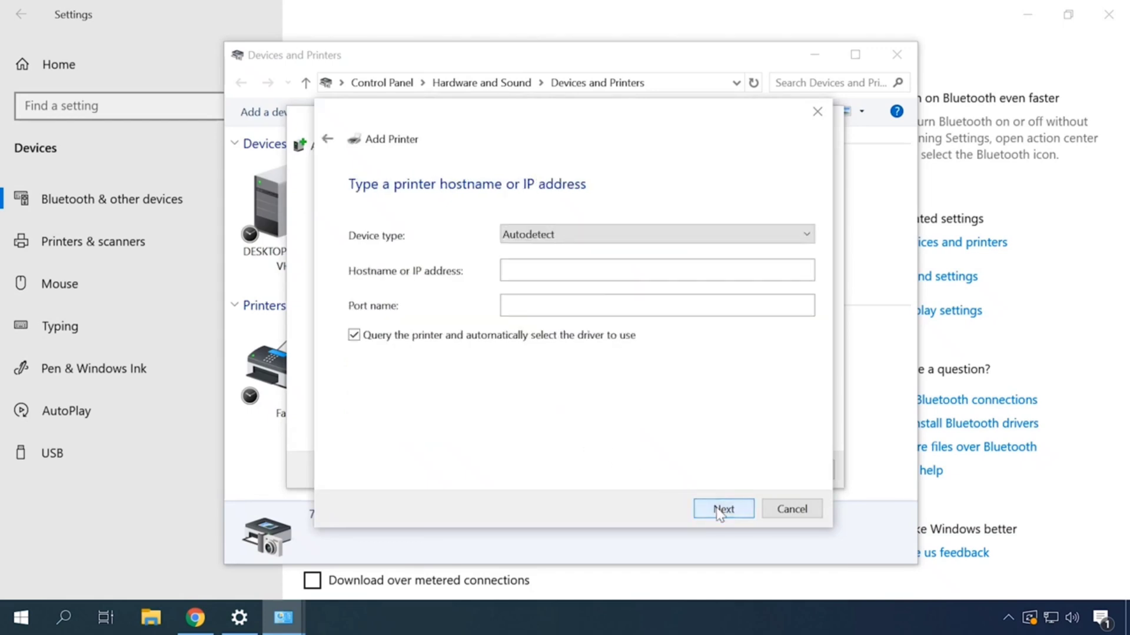
Step: Set device type TCP/IP Device with address 192.168.1.1 and detect the port
left_click(565, 234)
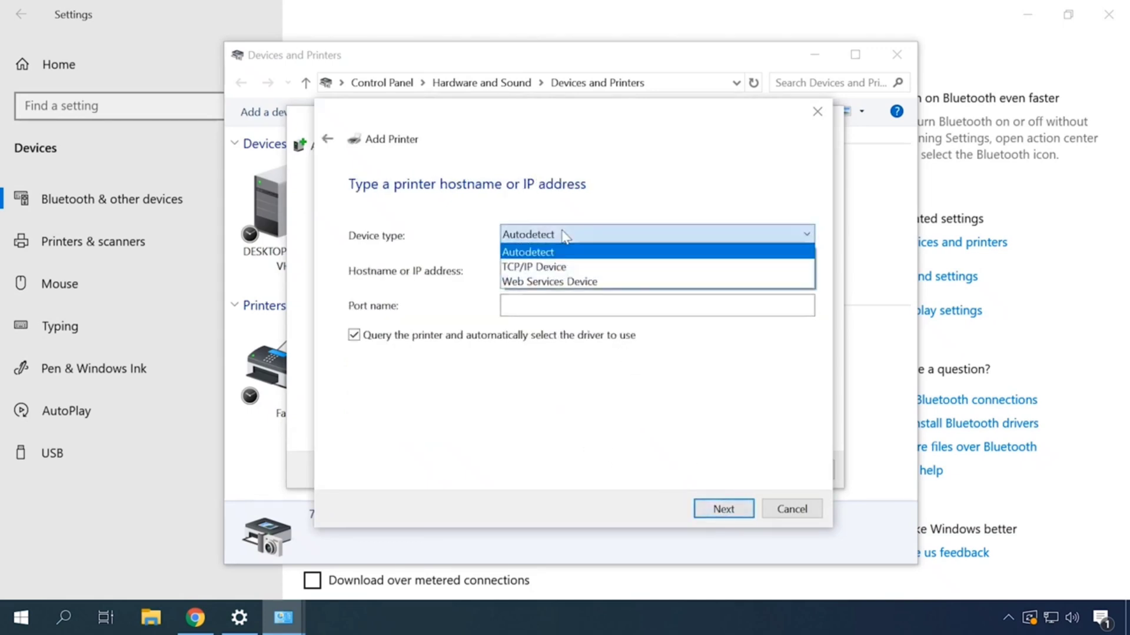
left_click(550, 268)
left_click(547, 269)
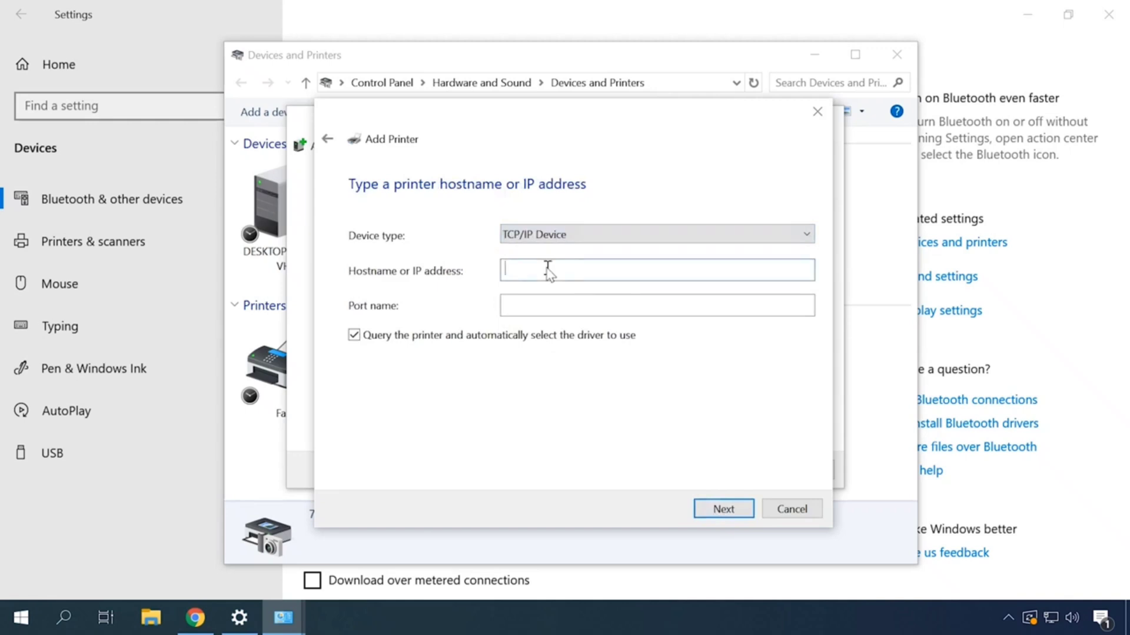
type("192.168.1.1")
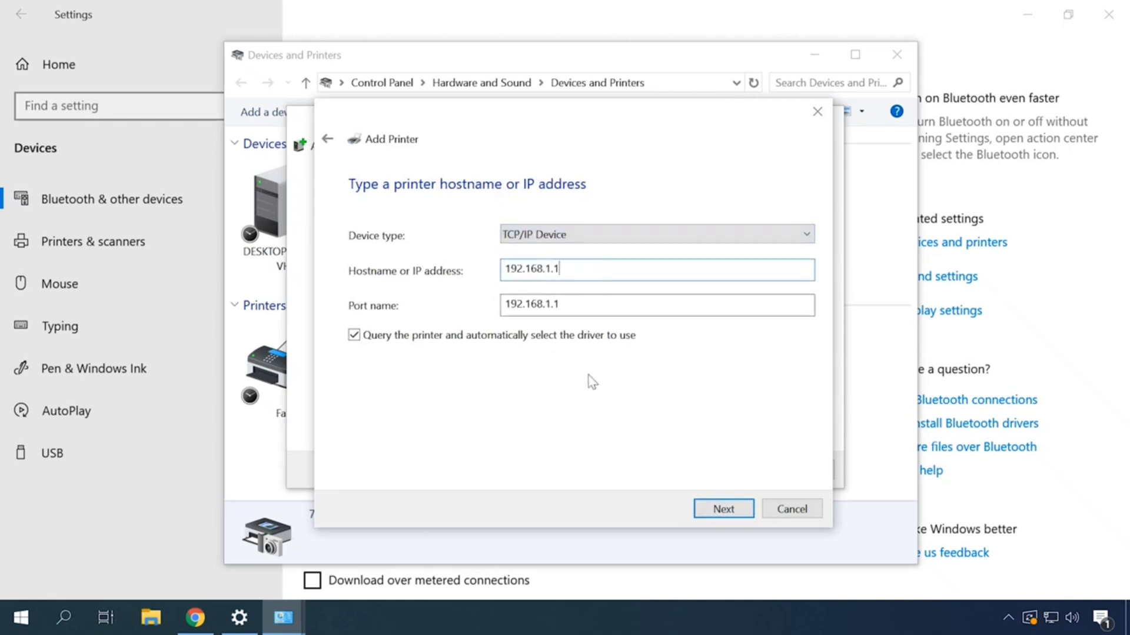
left_click(723, 509)
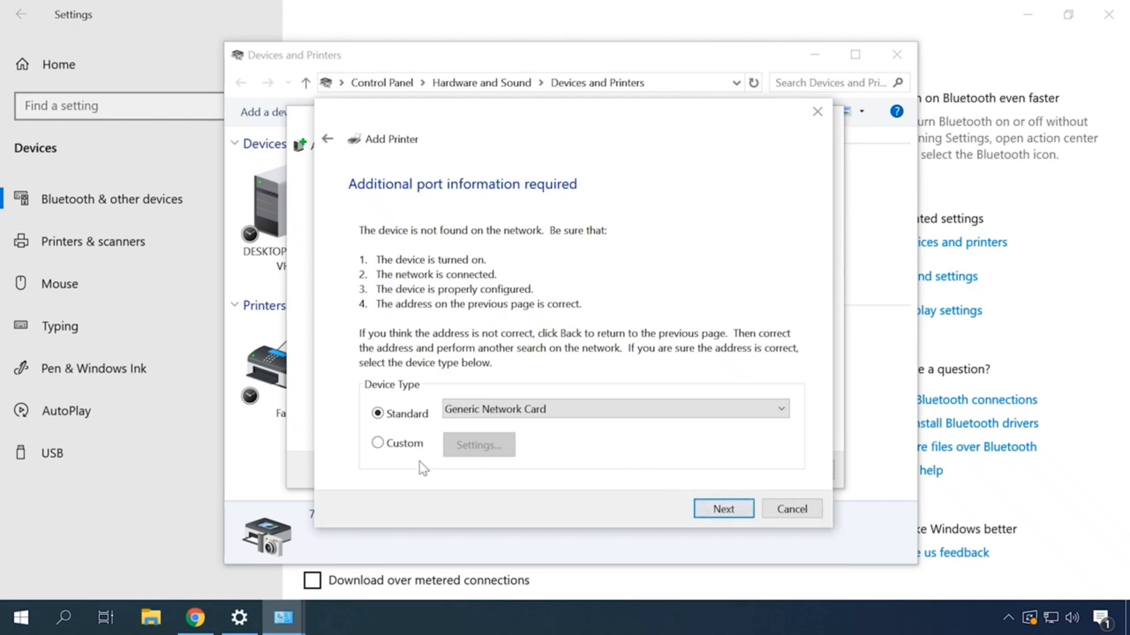
Step: Configure a Custom port using the LPR protocol with queue name 2, then continue
left_click(401, 448)
left_click(481, 447)
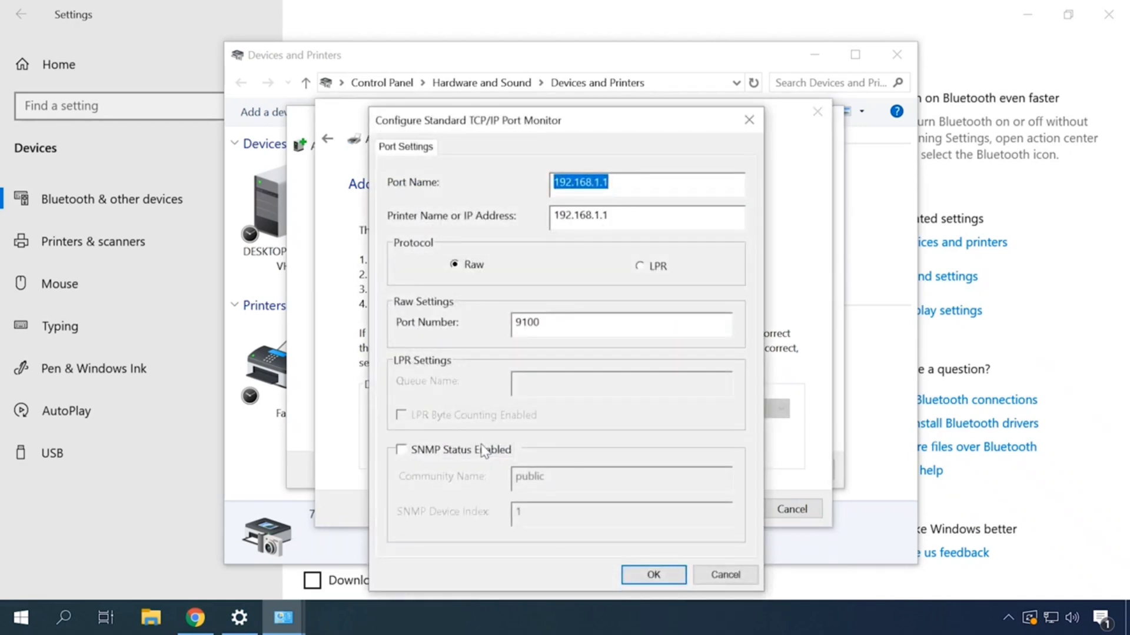
left_click(640, 266)
left_click(545, 389)
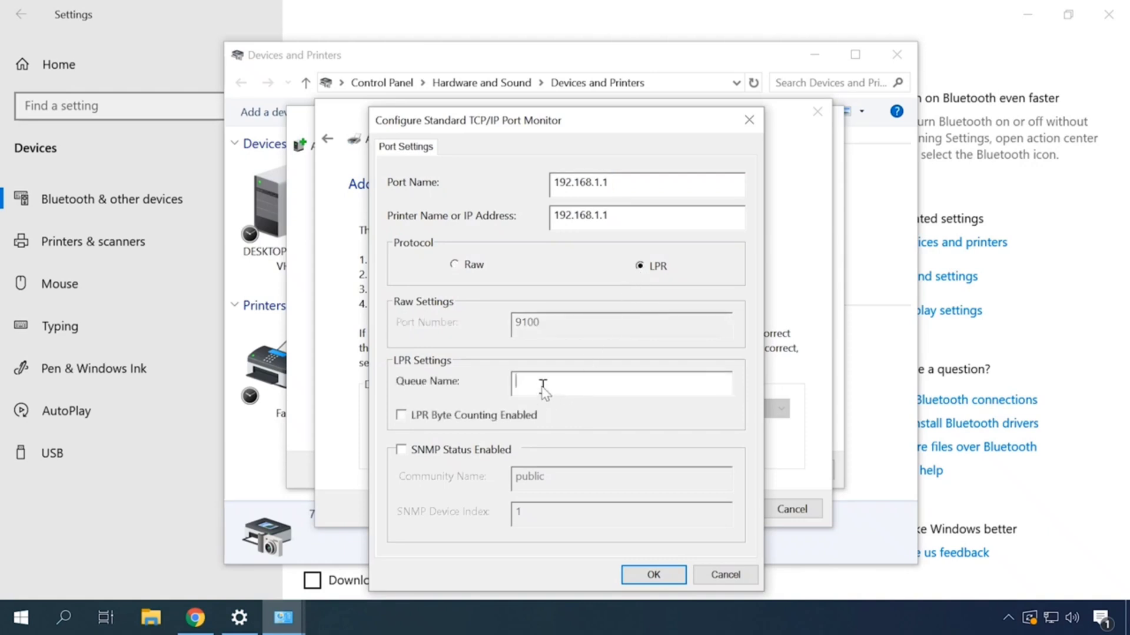
type("2")
left_click(649, 577)
left_click(724, 509)
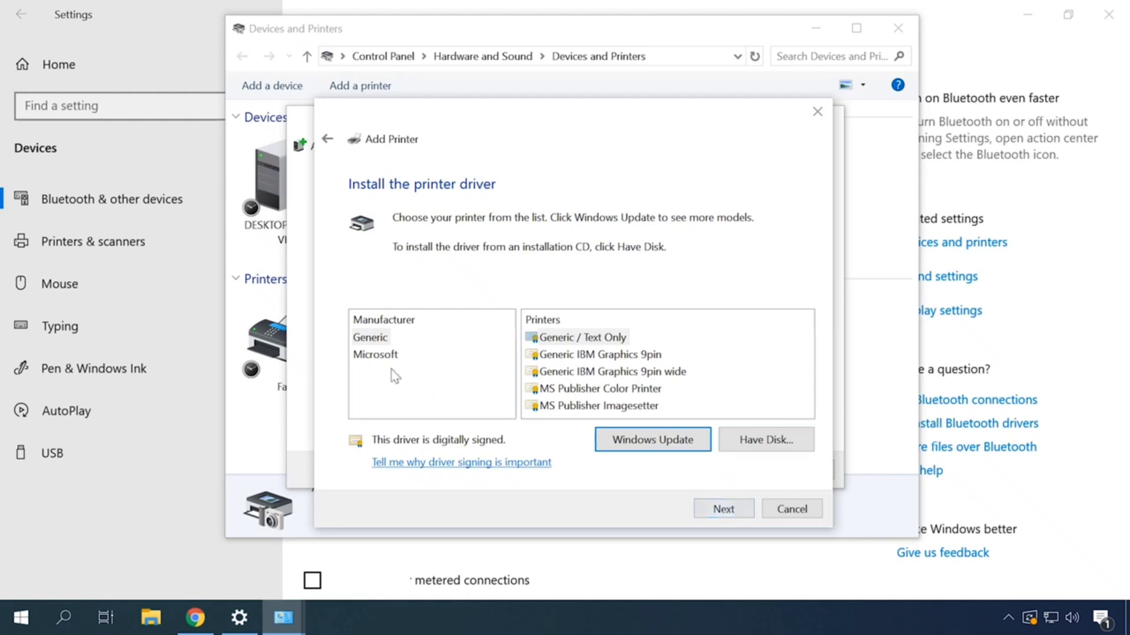
Step: Install the printer with Microsoft PCL6 Class Driver, keeping that default name
left_click(377, 356)
left_click_drag(805, 338, 804, 379)
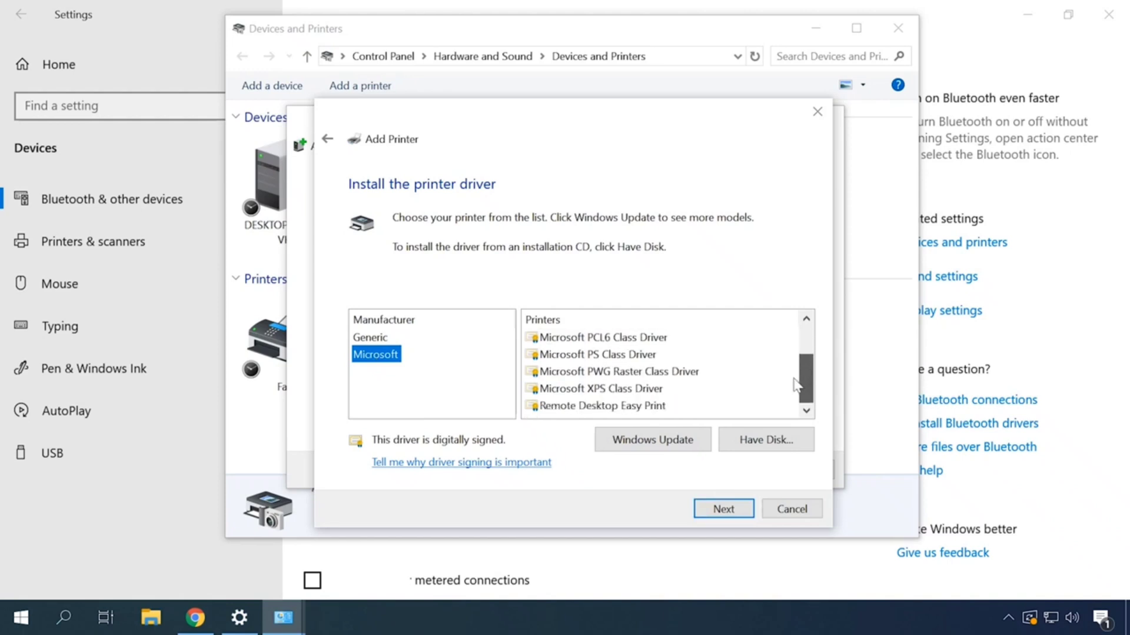
left_click(418, 339)
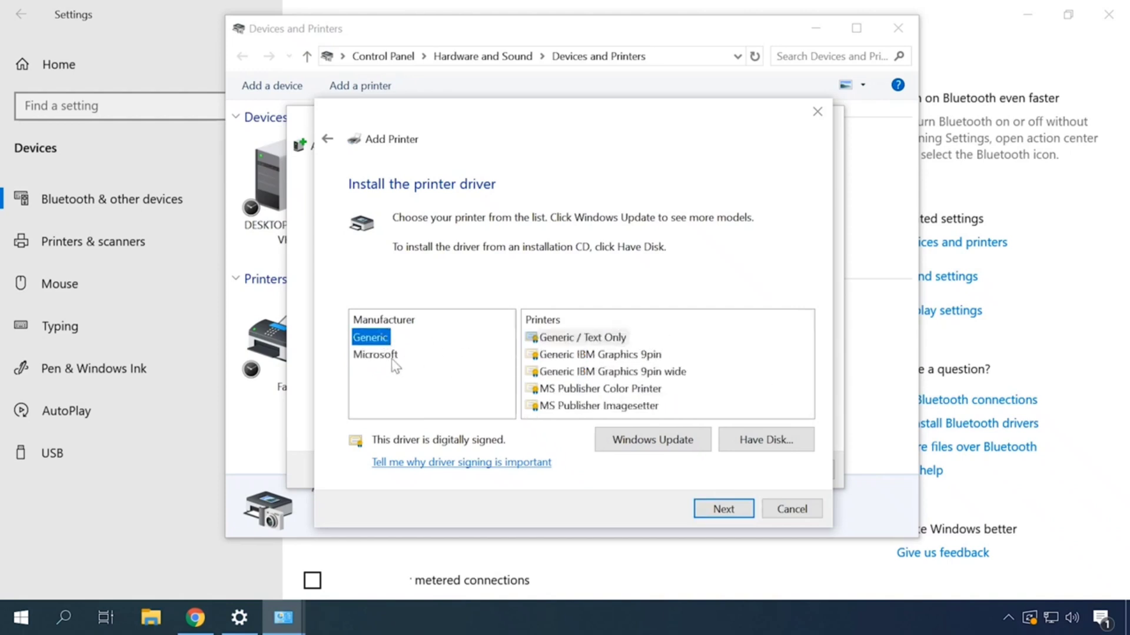
left_click(376, 355)
left_click_drag(806, 356, 808, 367)
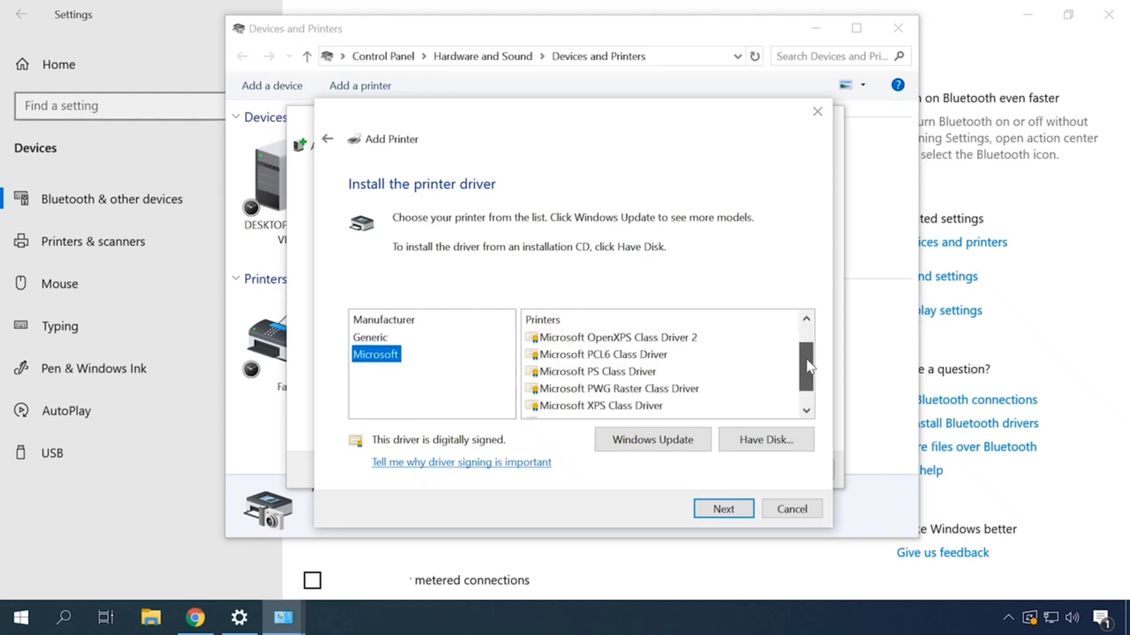
left_click(640, 356)
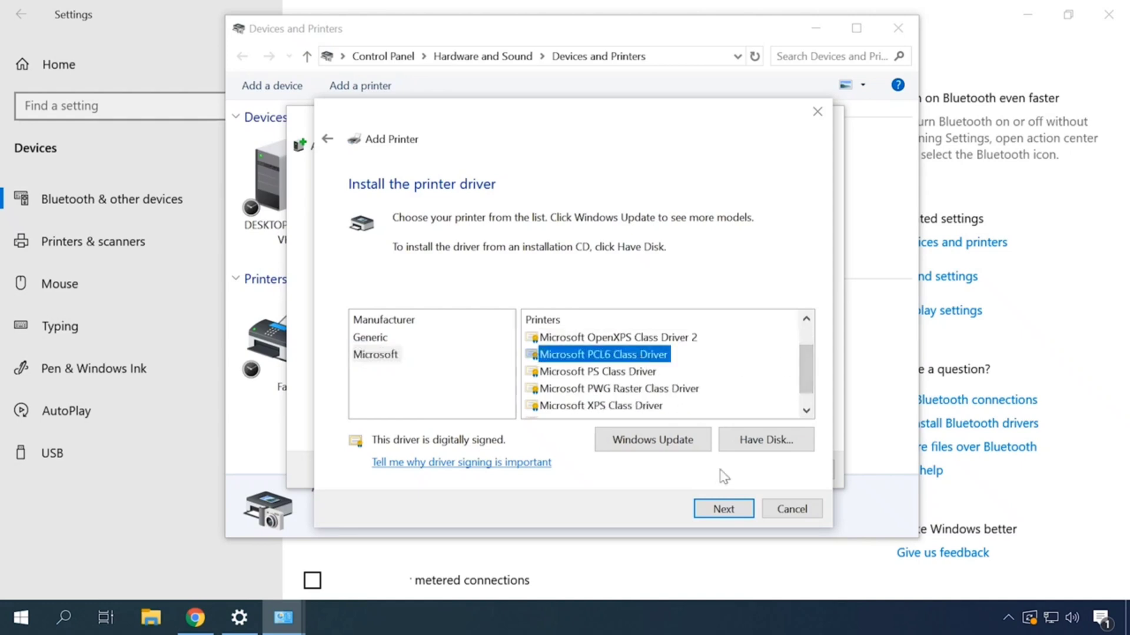
left_click(723, 509)
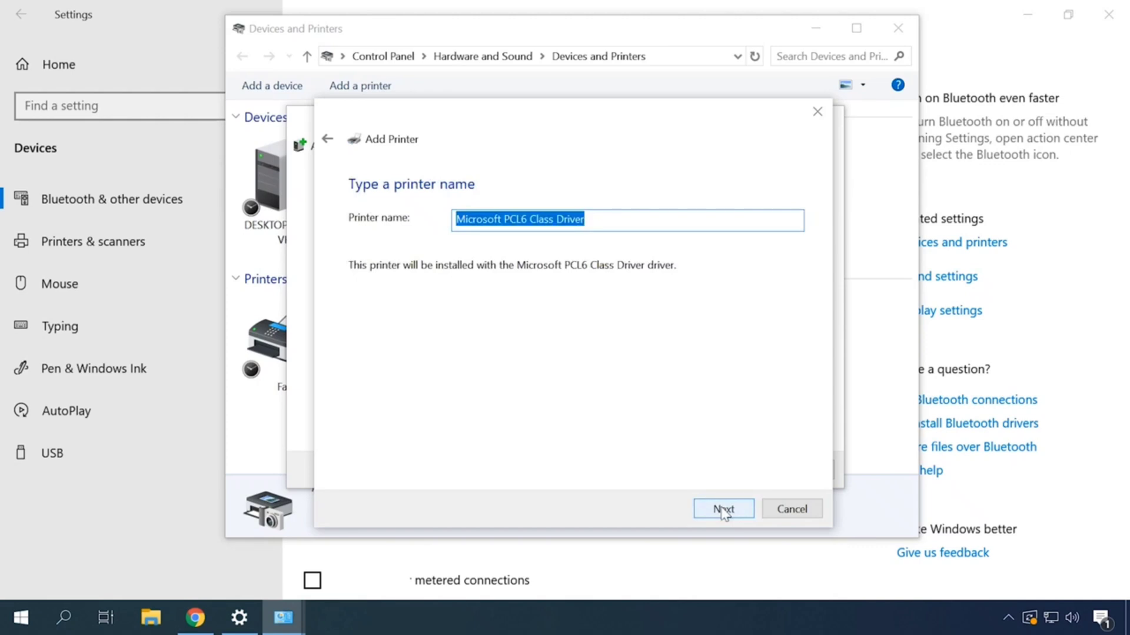
left_click(723, 509)
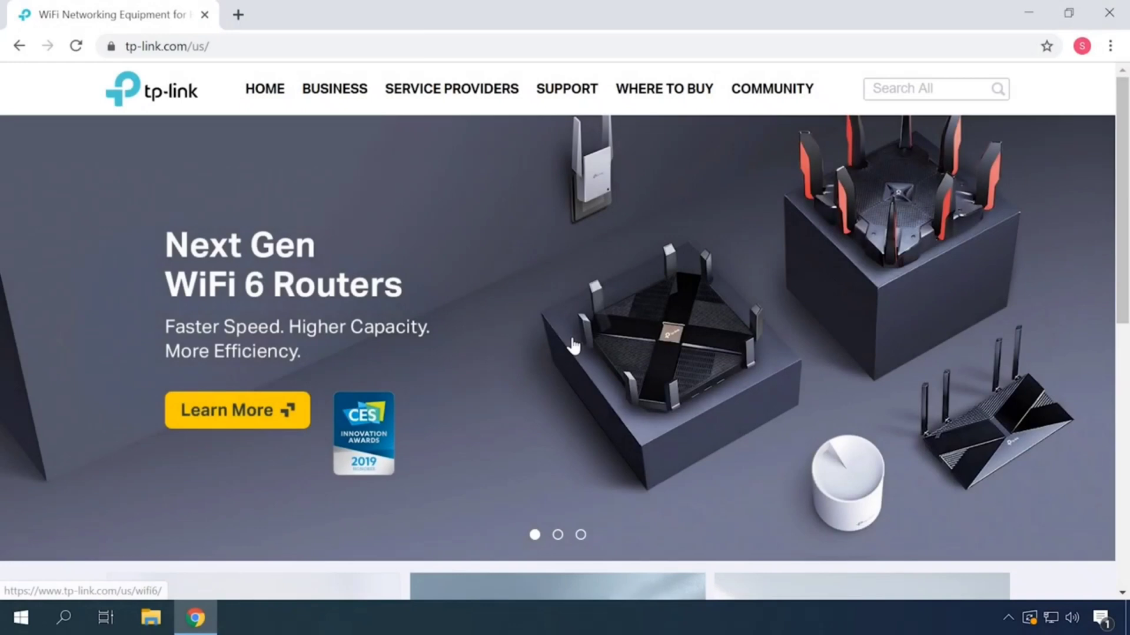
Step: Go to TP-Link's Download Center and search for the model 'archer c20'
left_click(569, 95)
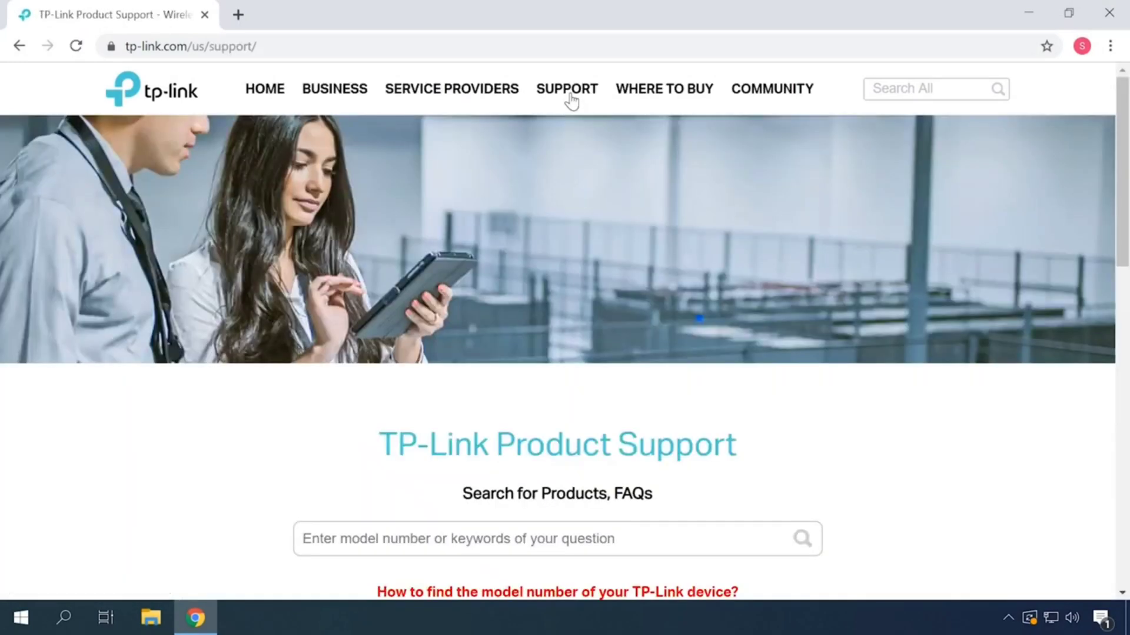
scroll(553, 118, "down", 5)
scroll(533, 130, "down", 3)
left_click(235, 221)
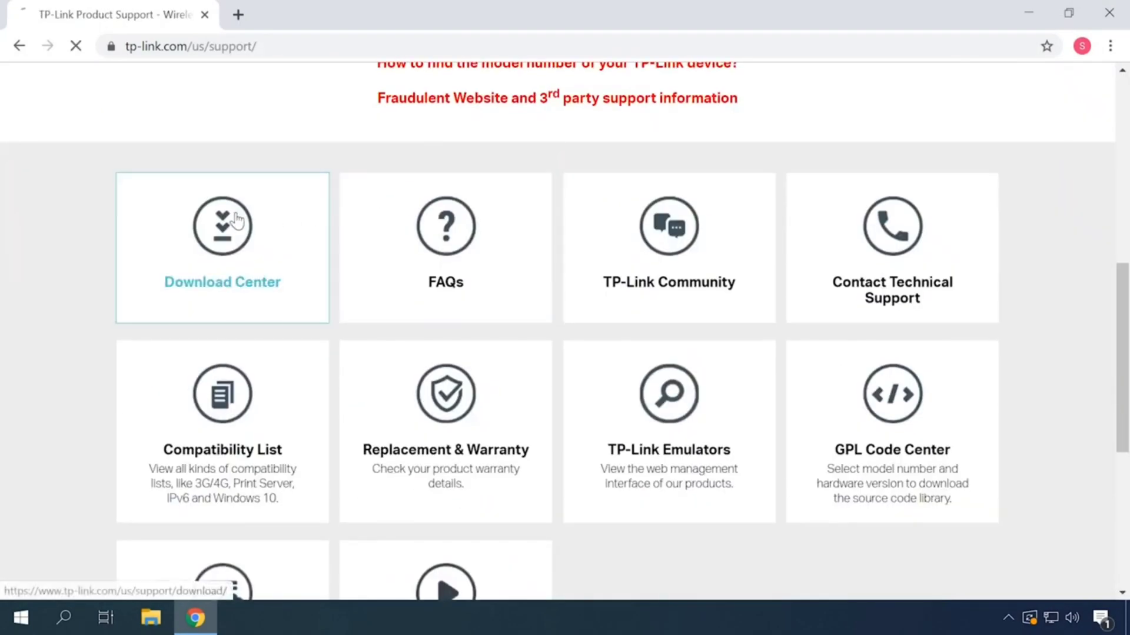
scroll(529, 246, "down", 6)
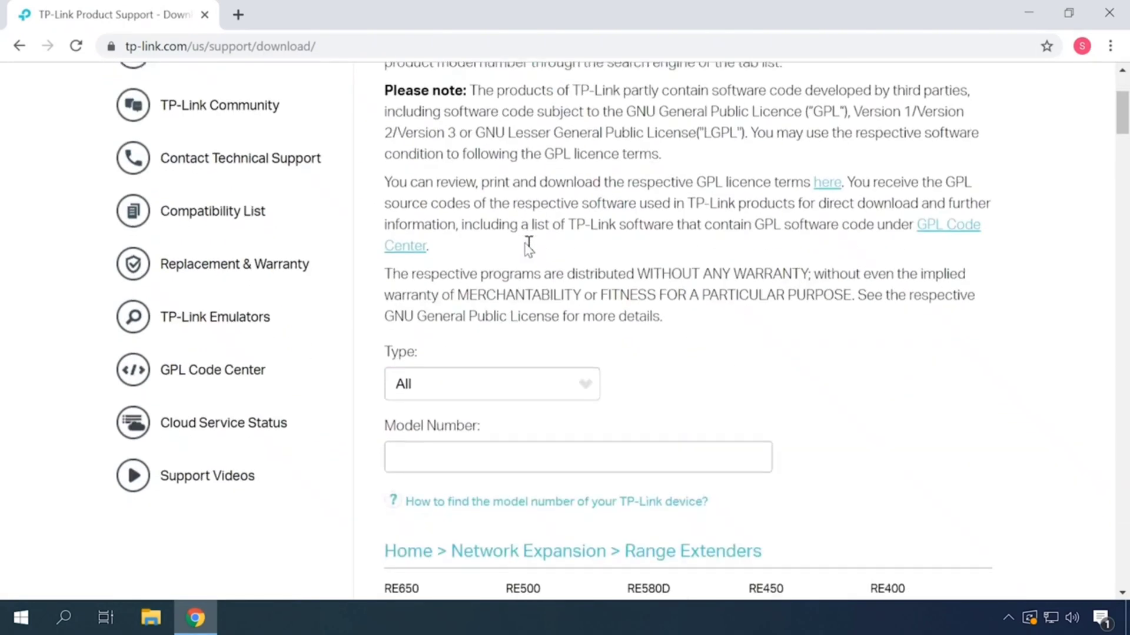
left_click(426, 288)
type("ar")
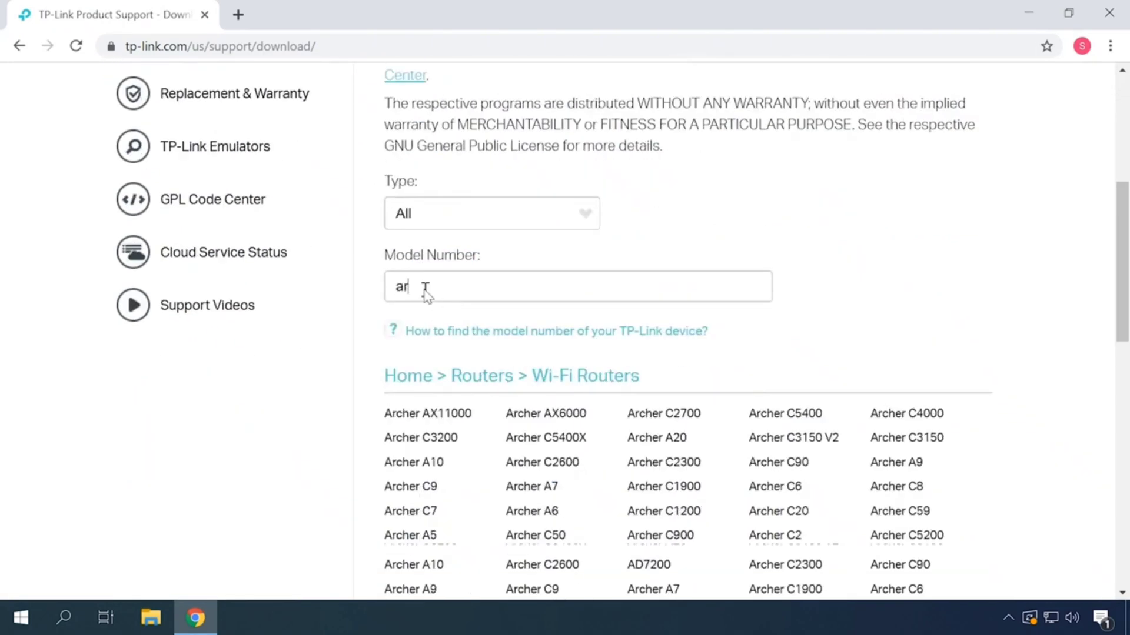
type("cher c 20")
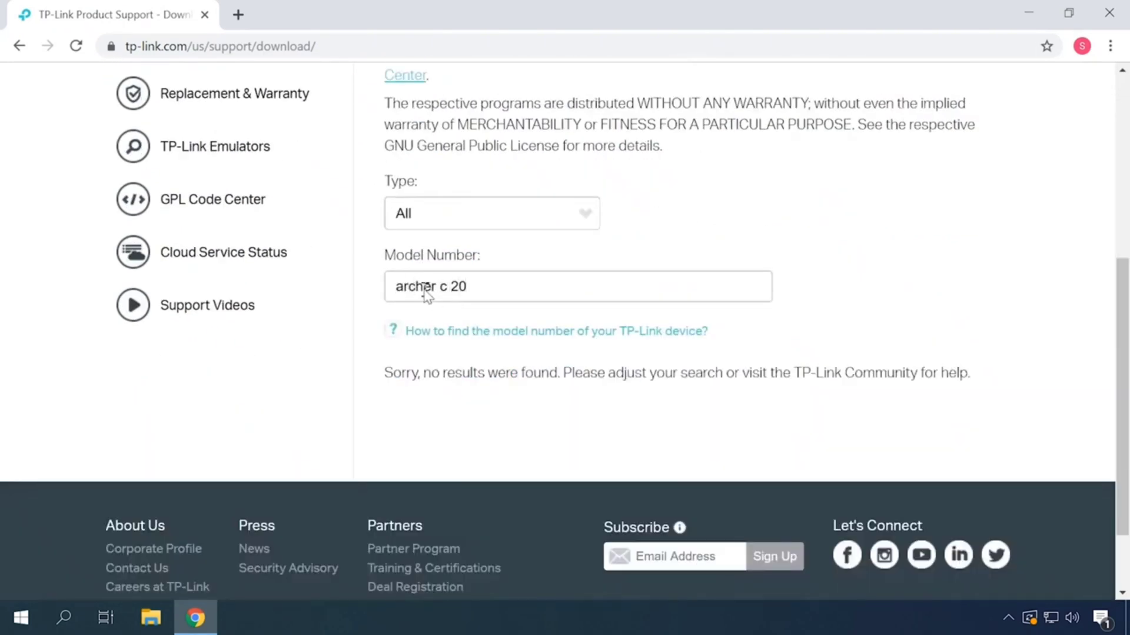
left_click(450, 289)
key("BackSpace")
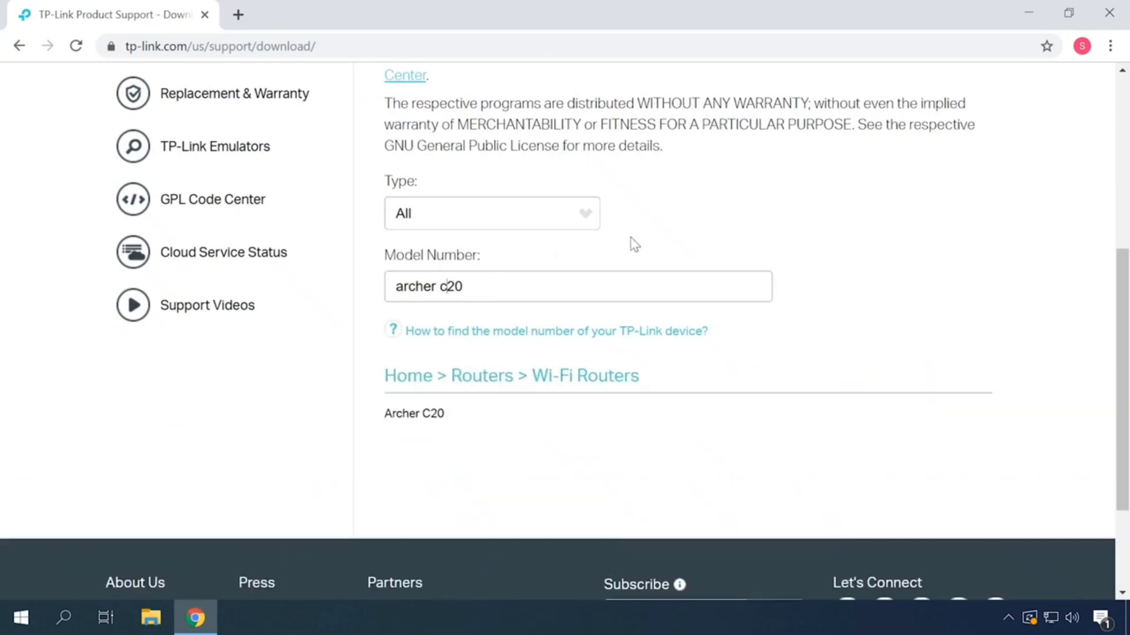
Step: Open the Archer C20 page, choose hardware version V1, and show its Utility downloads
left_click(429, 414)
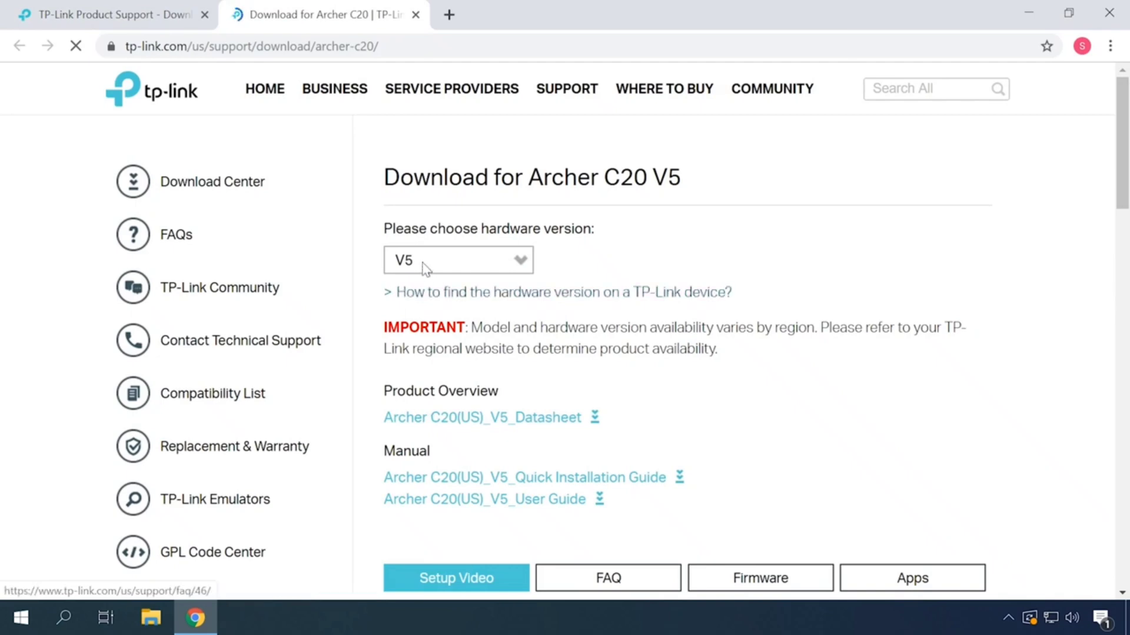
left_click(426, 268)
left_click(412, 338)
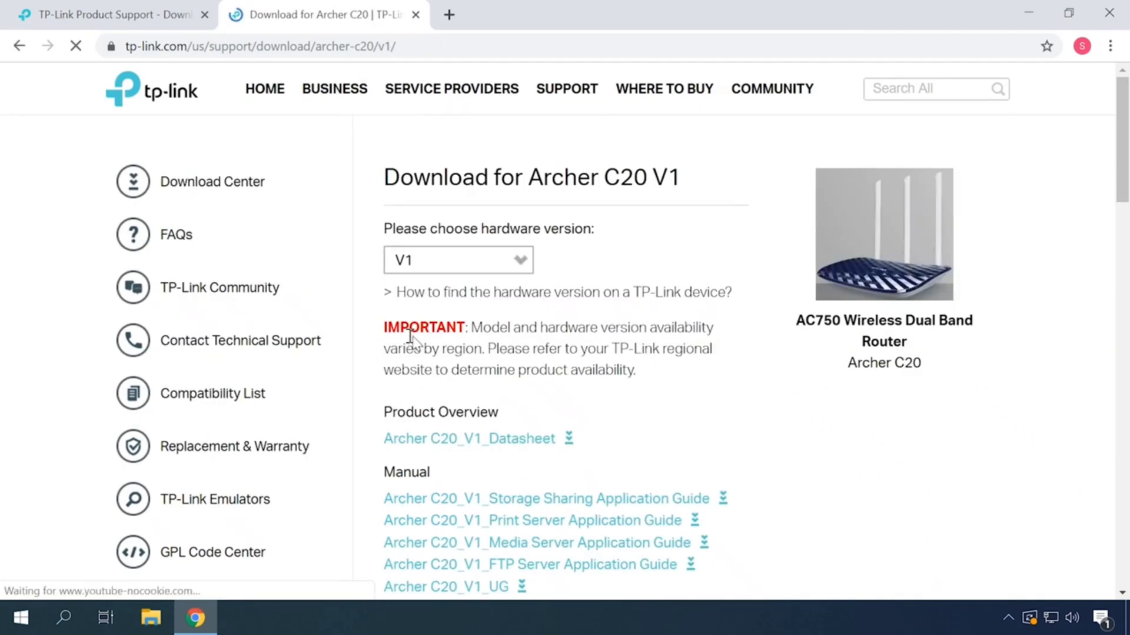
scroll(748, 291, "down", 9)
left_click(913, 168)
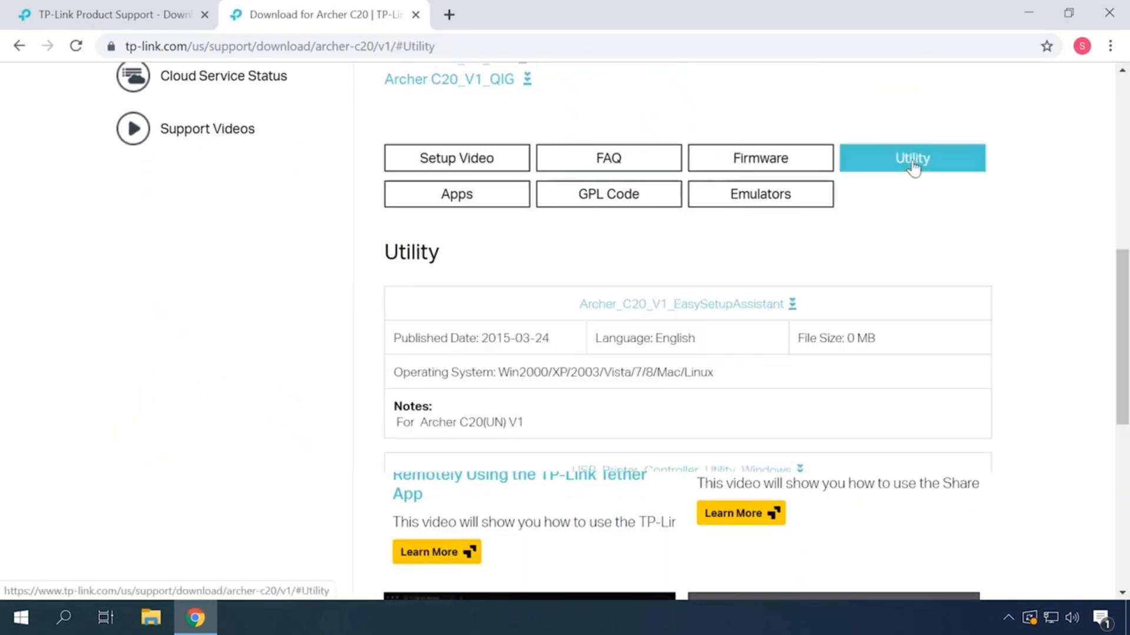
scroll(795, 230, "down", 3)
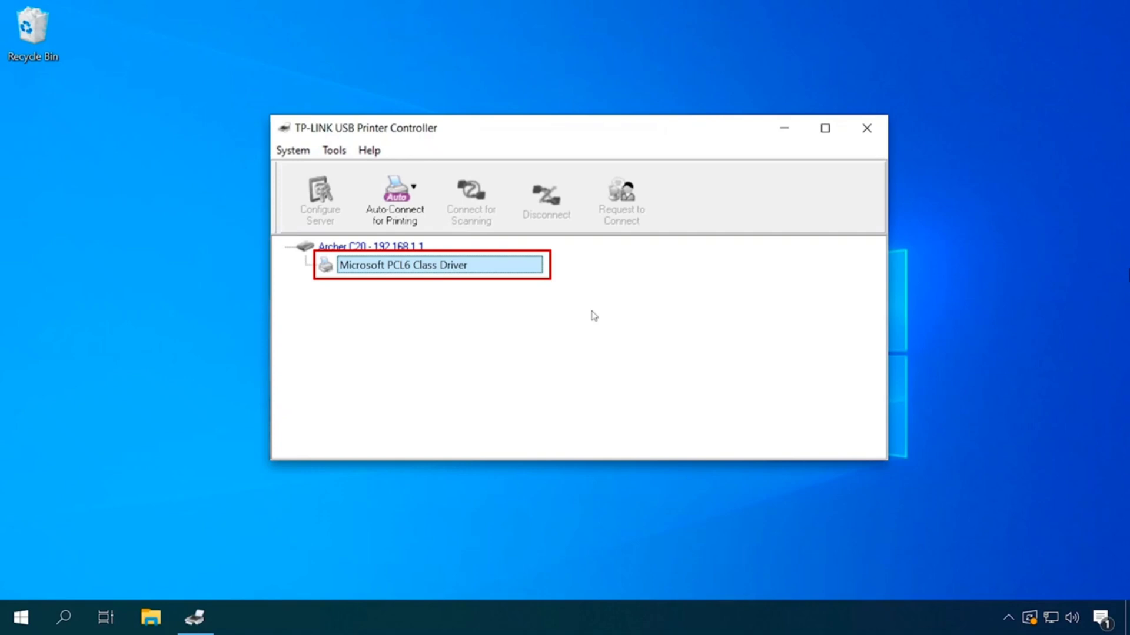
Step: Start installing the Microsoft PCL6 Class Driver printer as an auto-connect printer
right_click(433, 269)
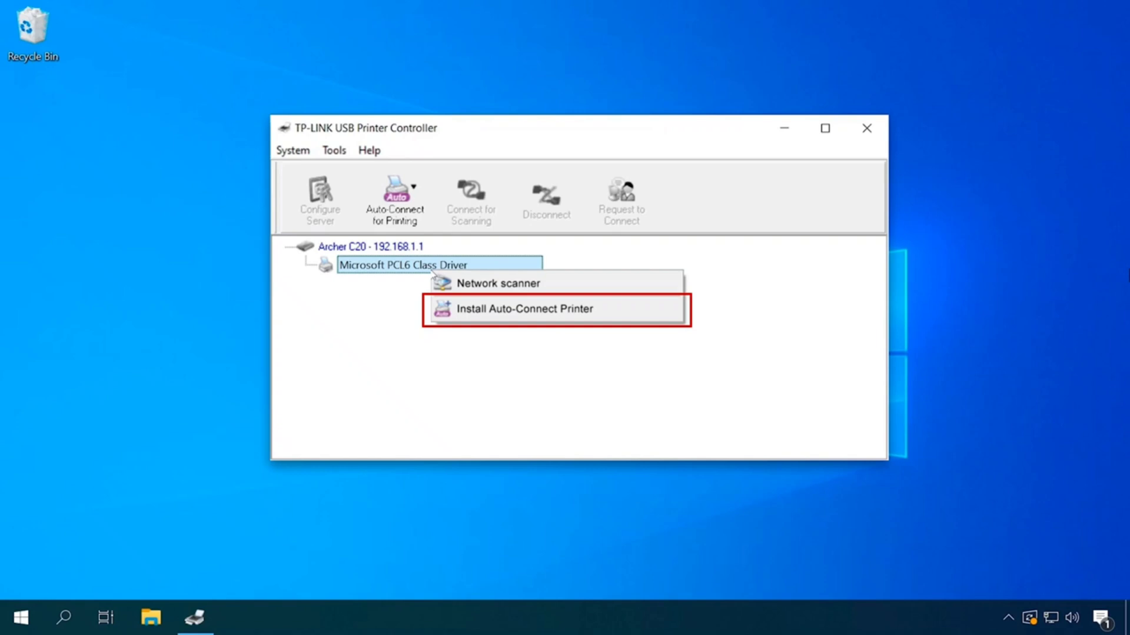
left_click(523, 309)
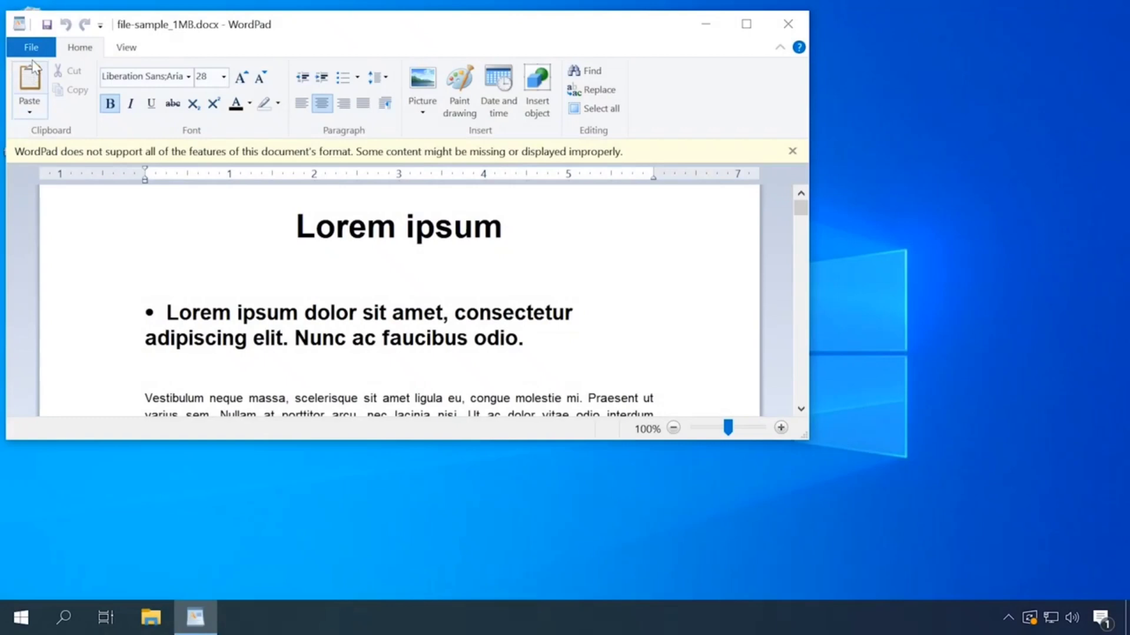
Step: Bring up WordPad's Print dialog for file-sample_1MB.docx from the File menu
left_click(32, 49)
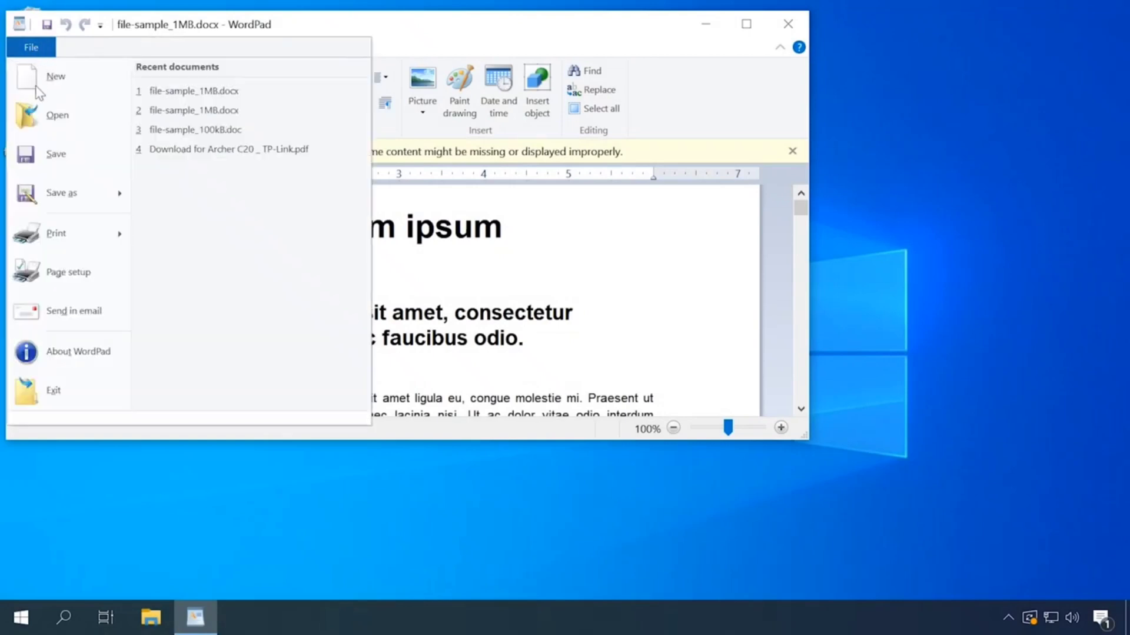
left_click(56, 233)
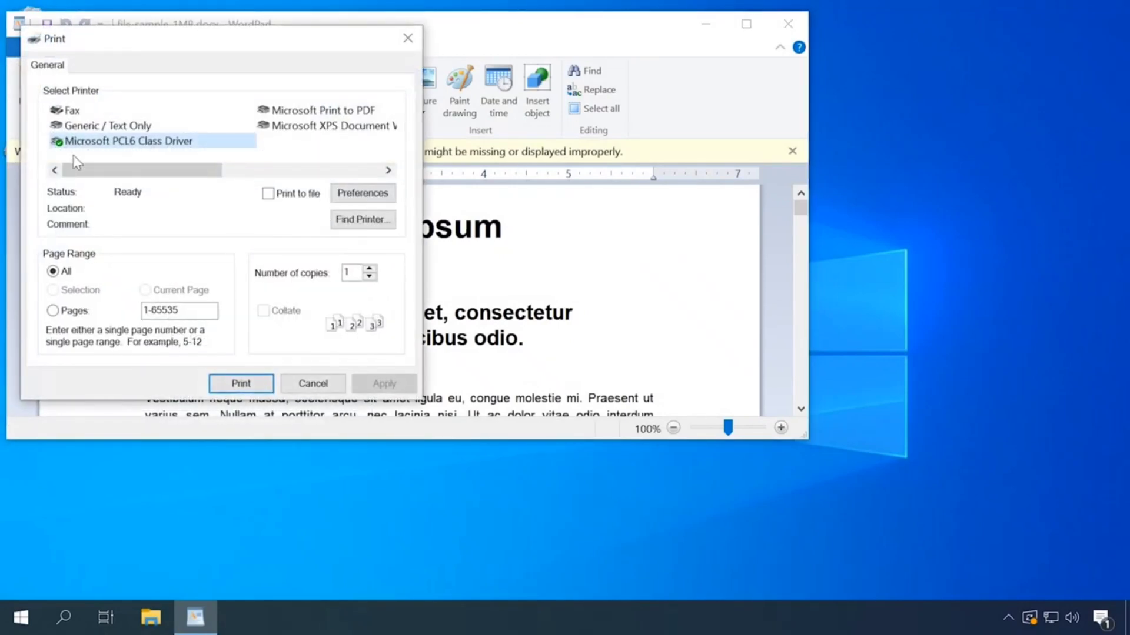